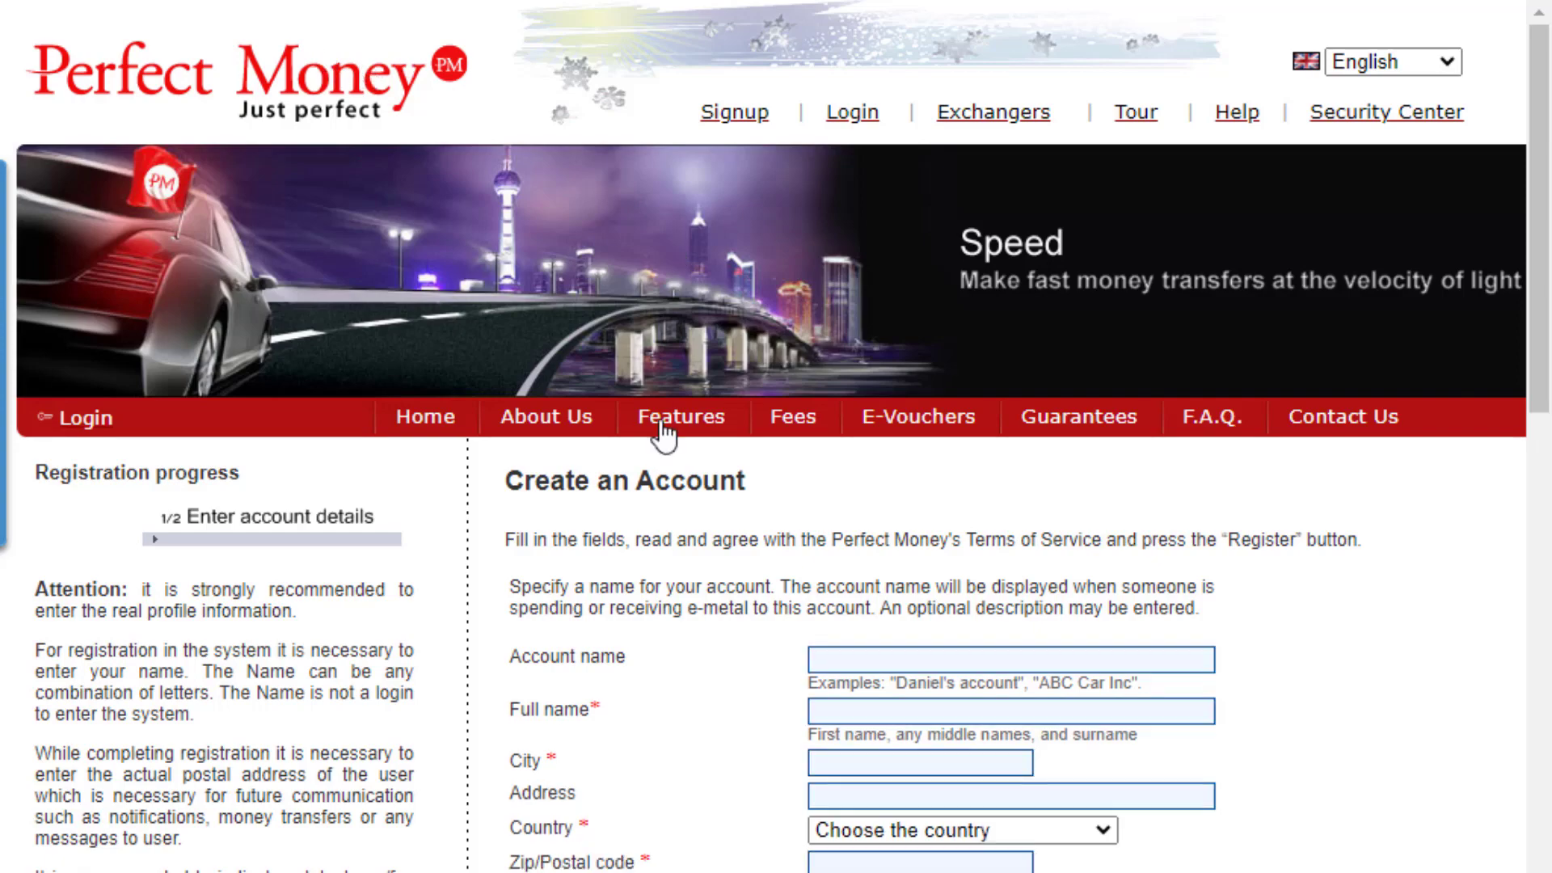
# Review the account registration form, including its personal details, account type, password, Turing number and terms sections.
pyautogui.scroll(-5, 730, 566)
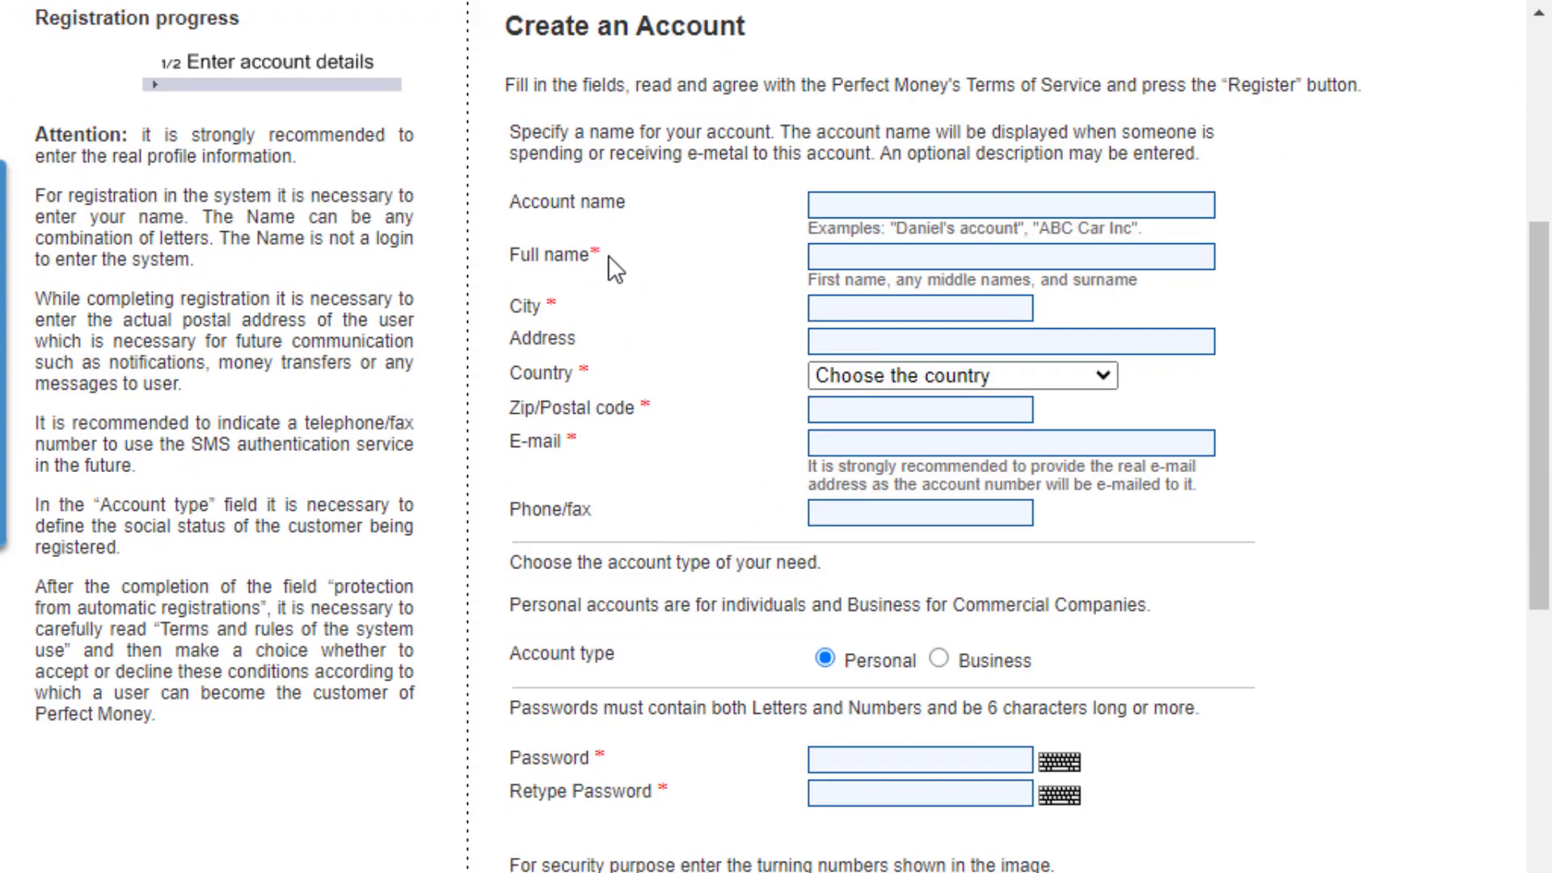
pyautogui.click(826, 257)
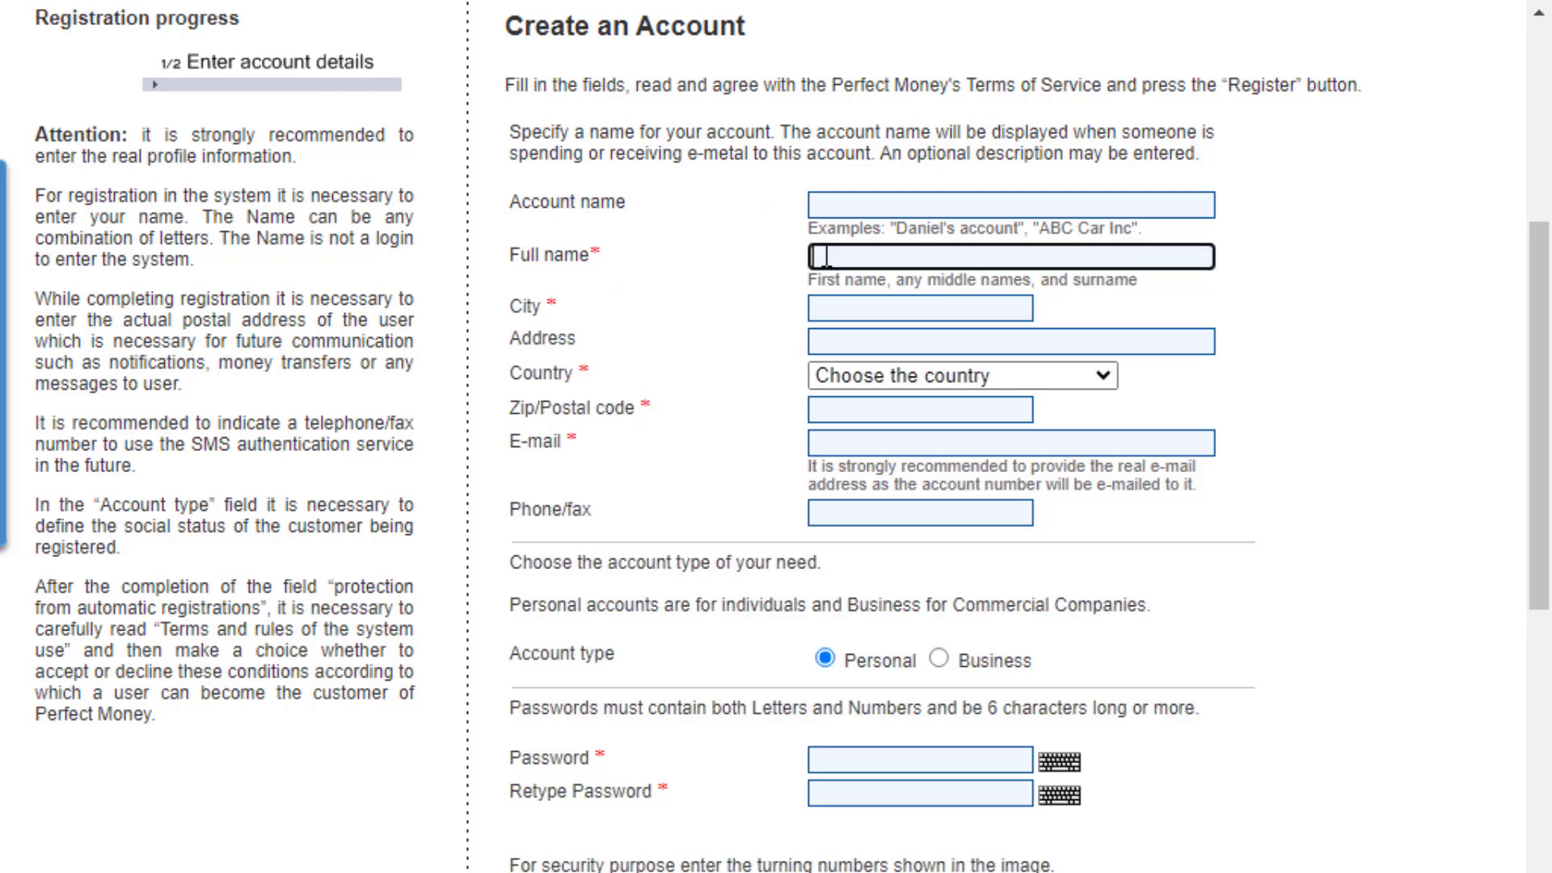
pyautogui.click(832, 205)
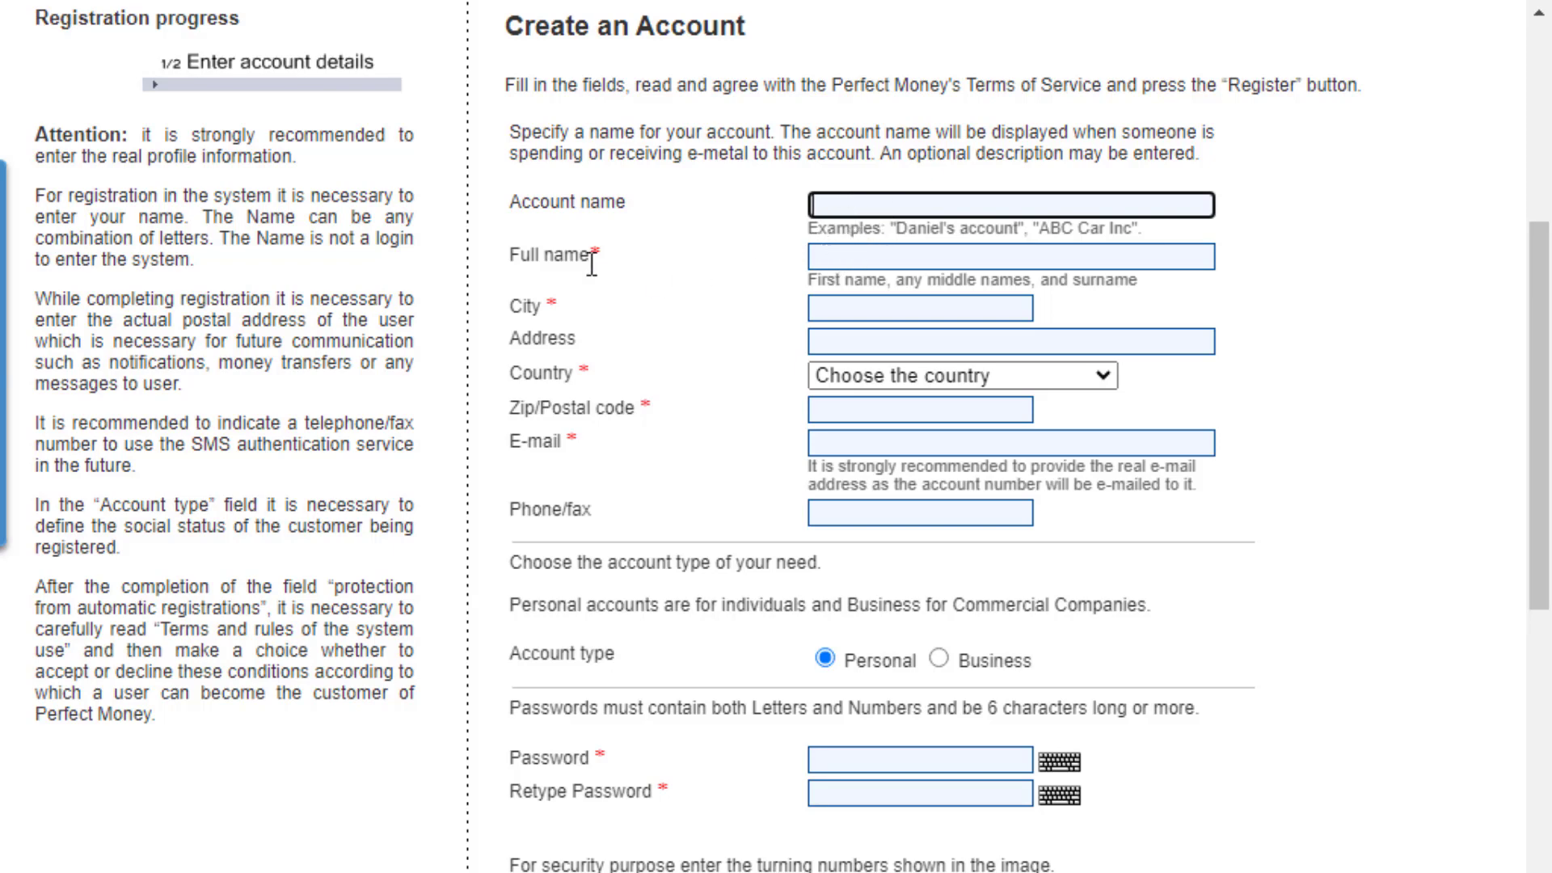
pyautogui.click(853, 257)
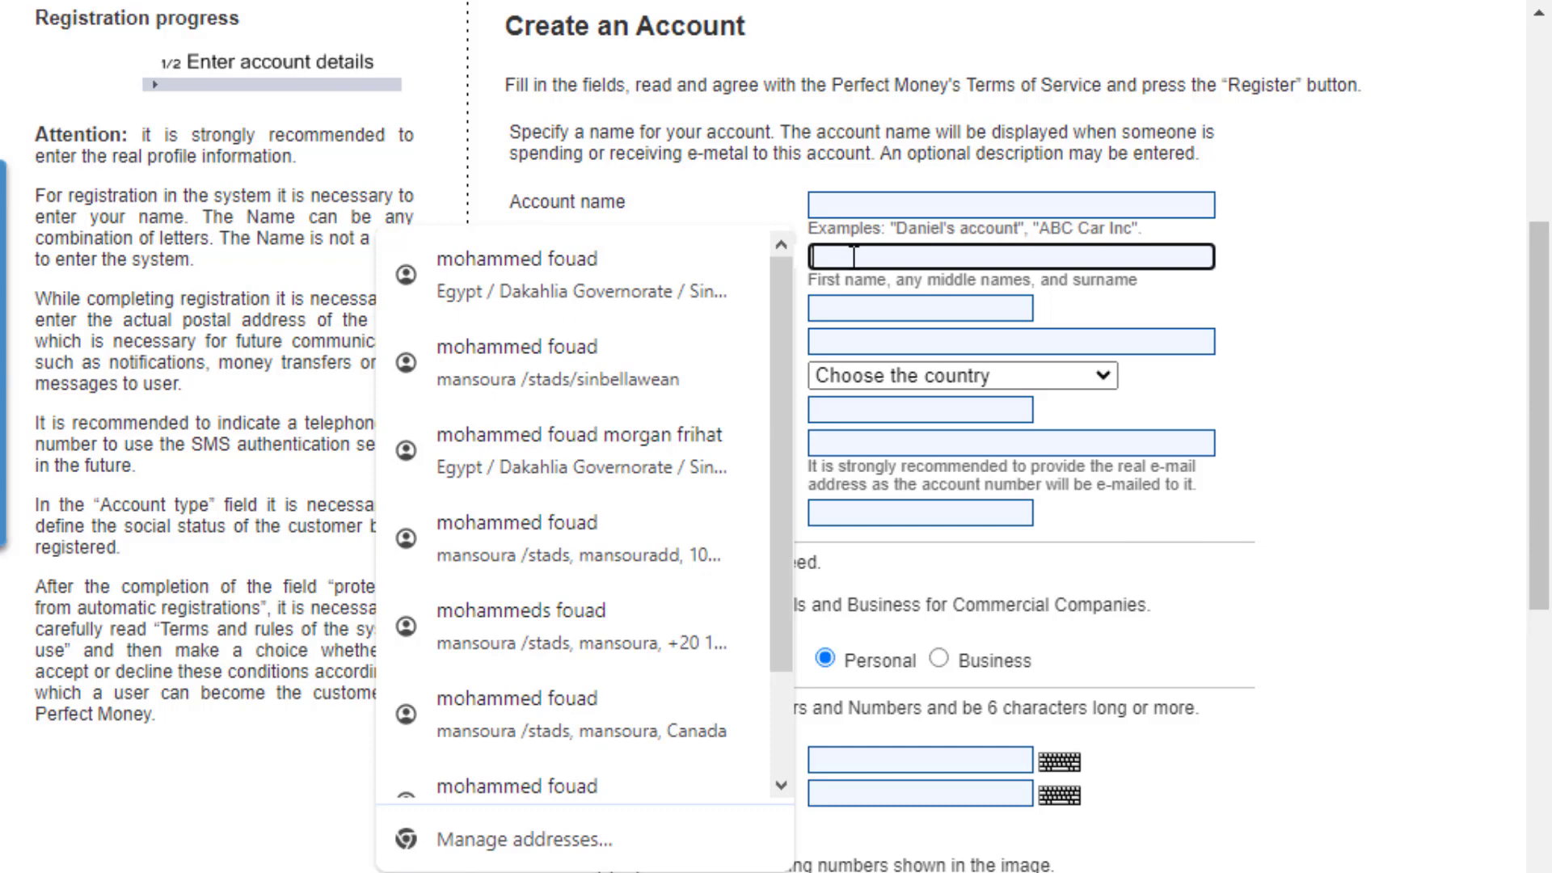
pyautogui.click(847, 297)
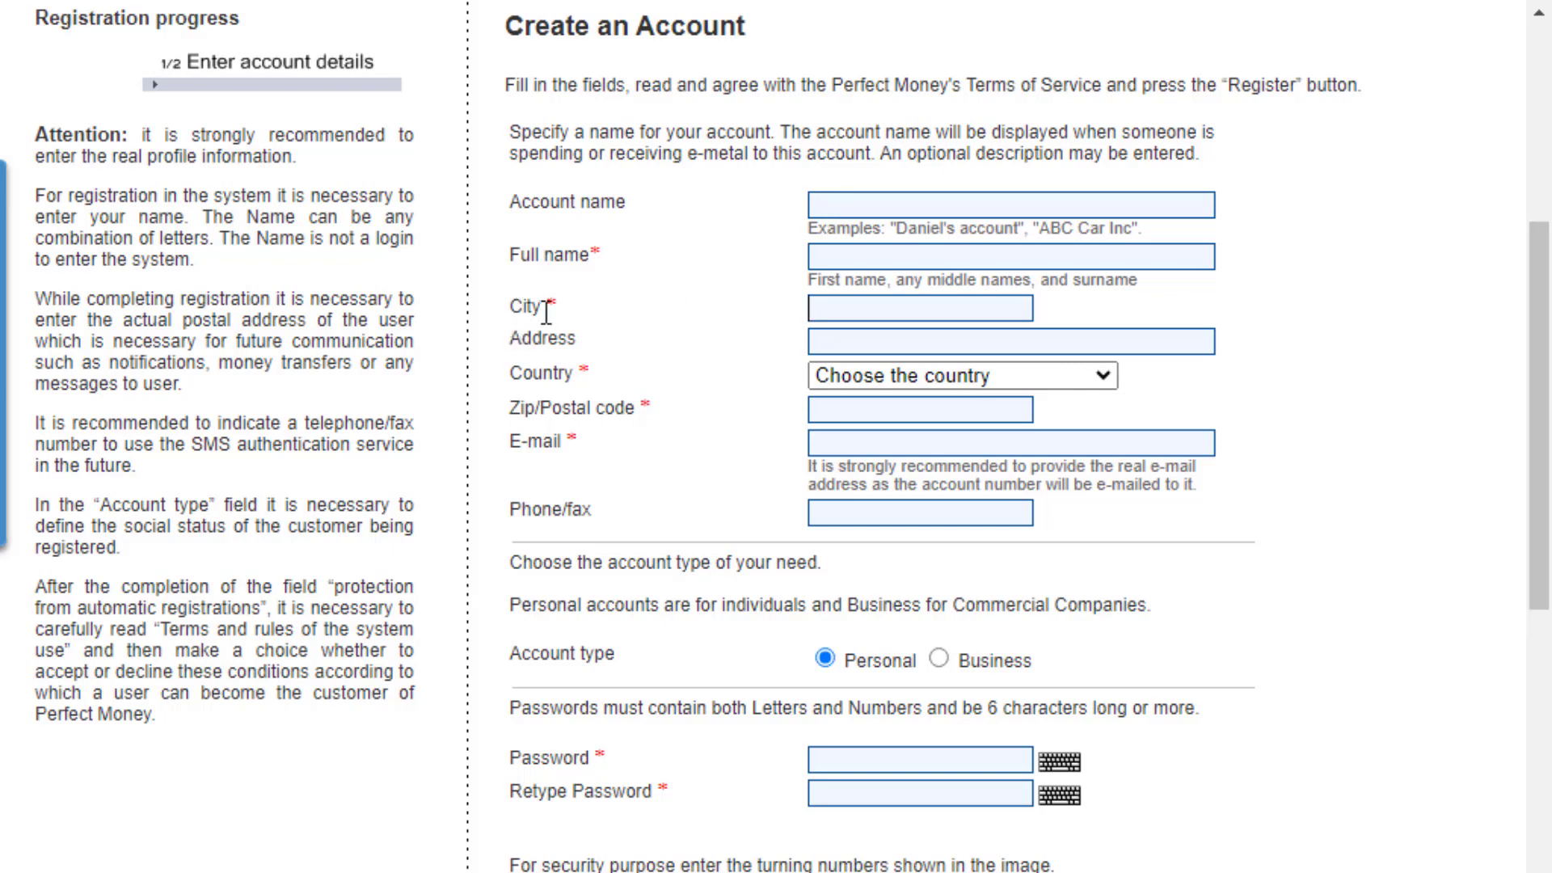
pyautogui.click(813, 306)
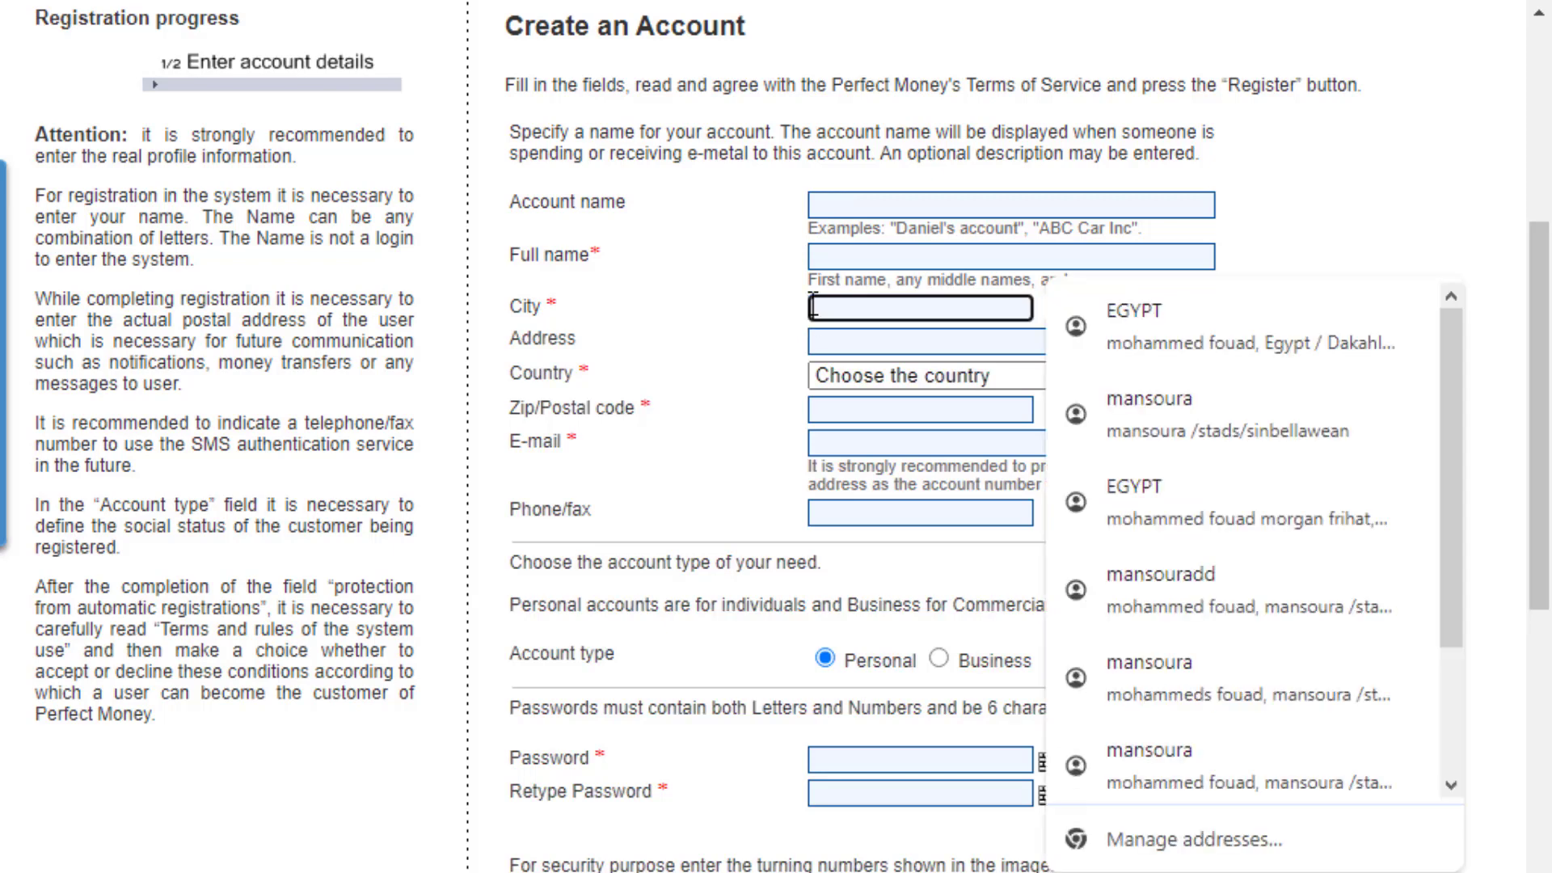
pyautogui.click(837, 343)
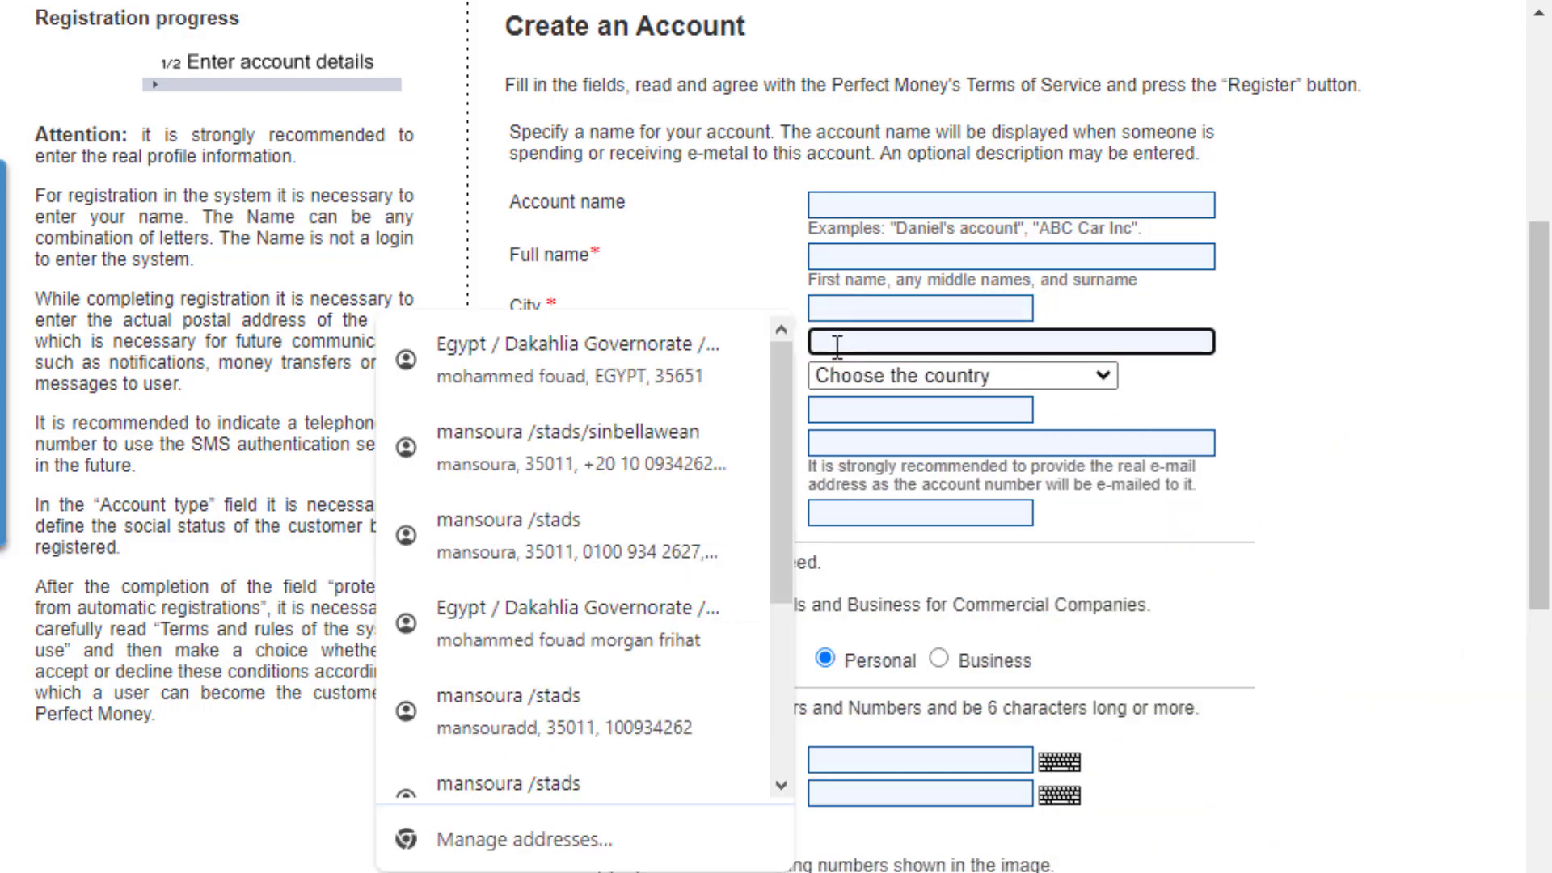
pyautogui.click(1442, 387)
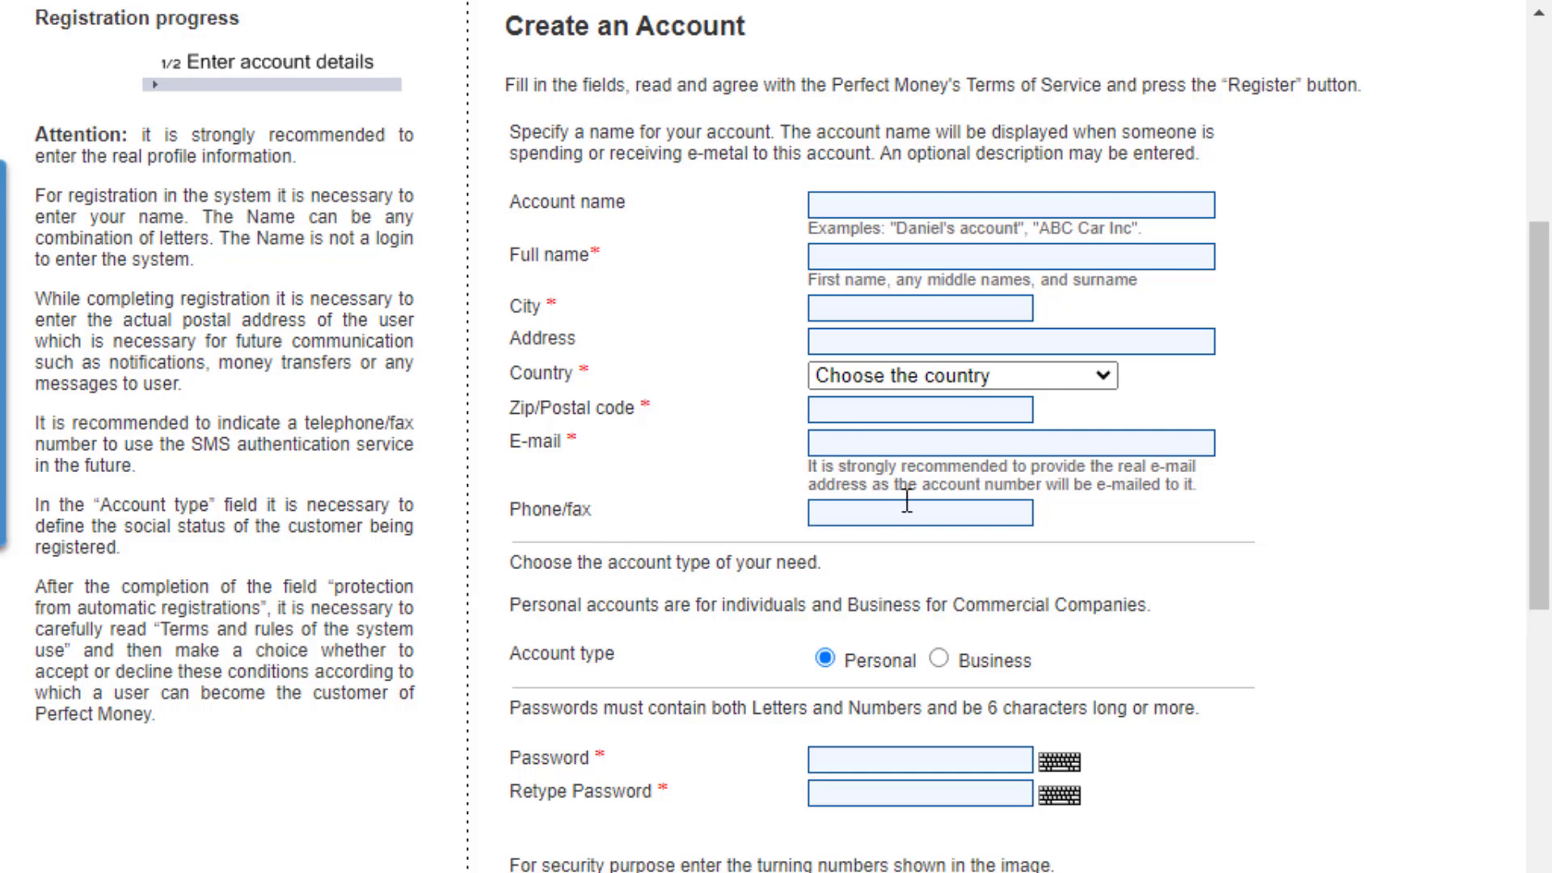
pyautogui.scroll(-4, 913, 525)
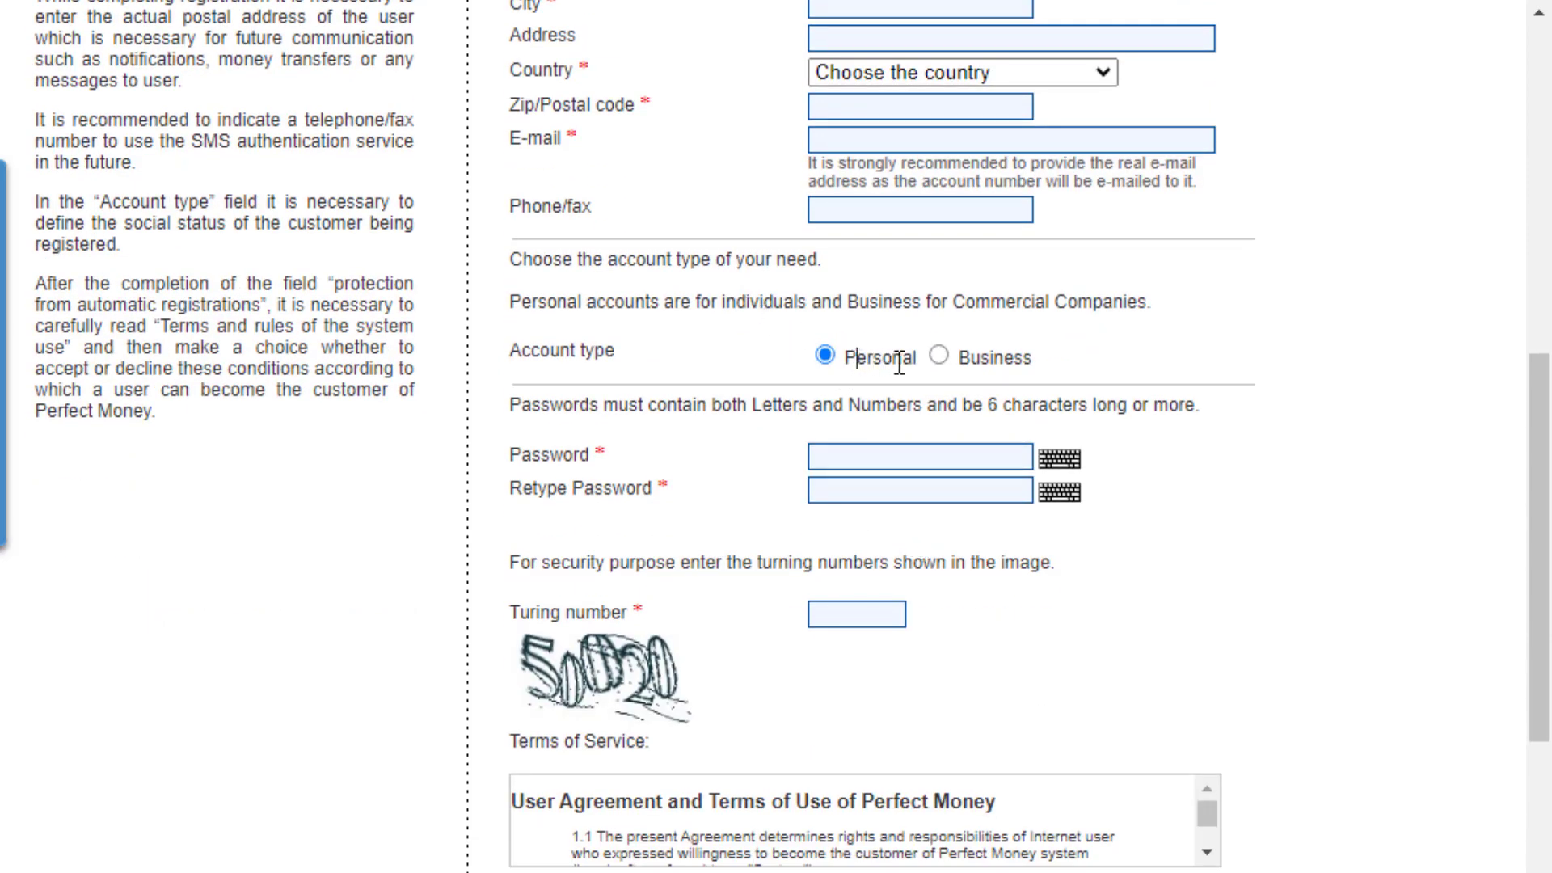
pyautogui.moveTo(899, 361); pyautogui.dragTo(856, 358)
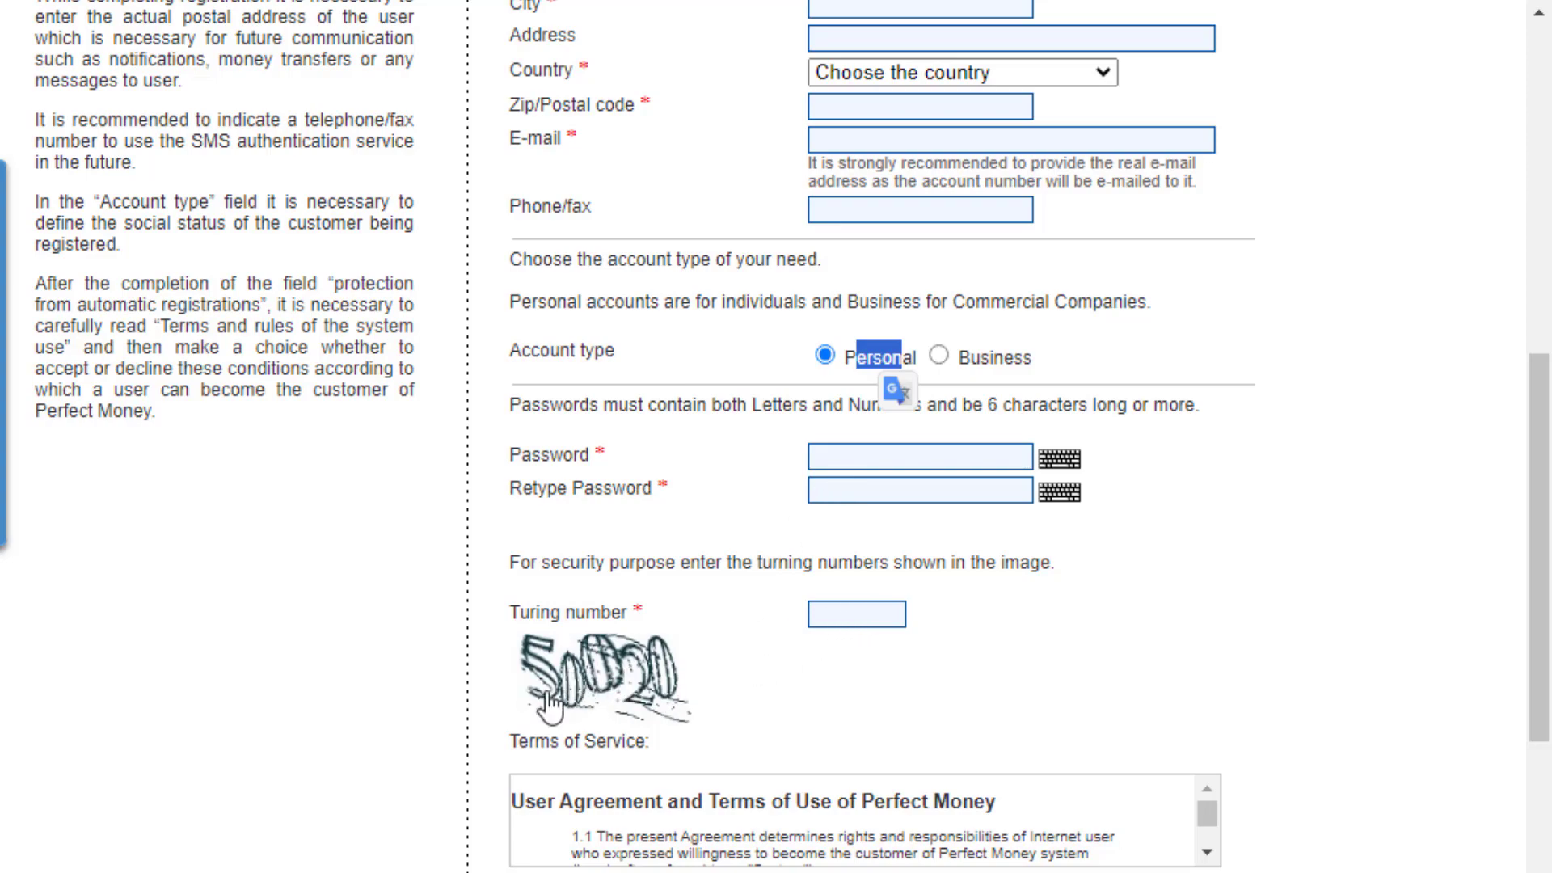
pyautogui.scroll(-3, 742, 700)
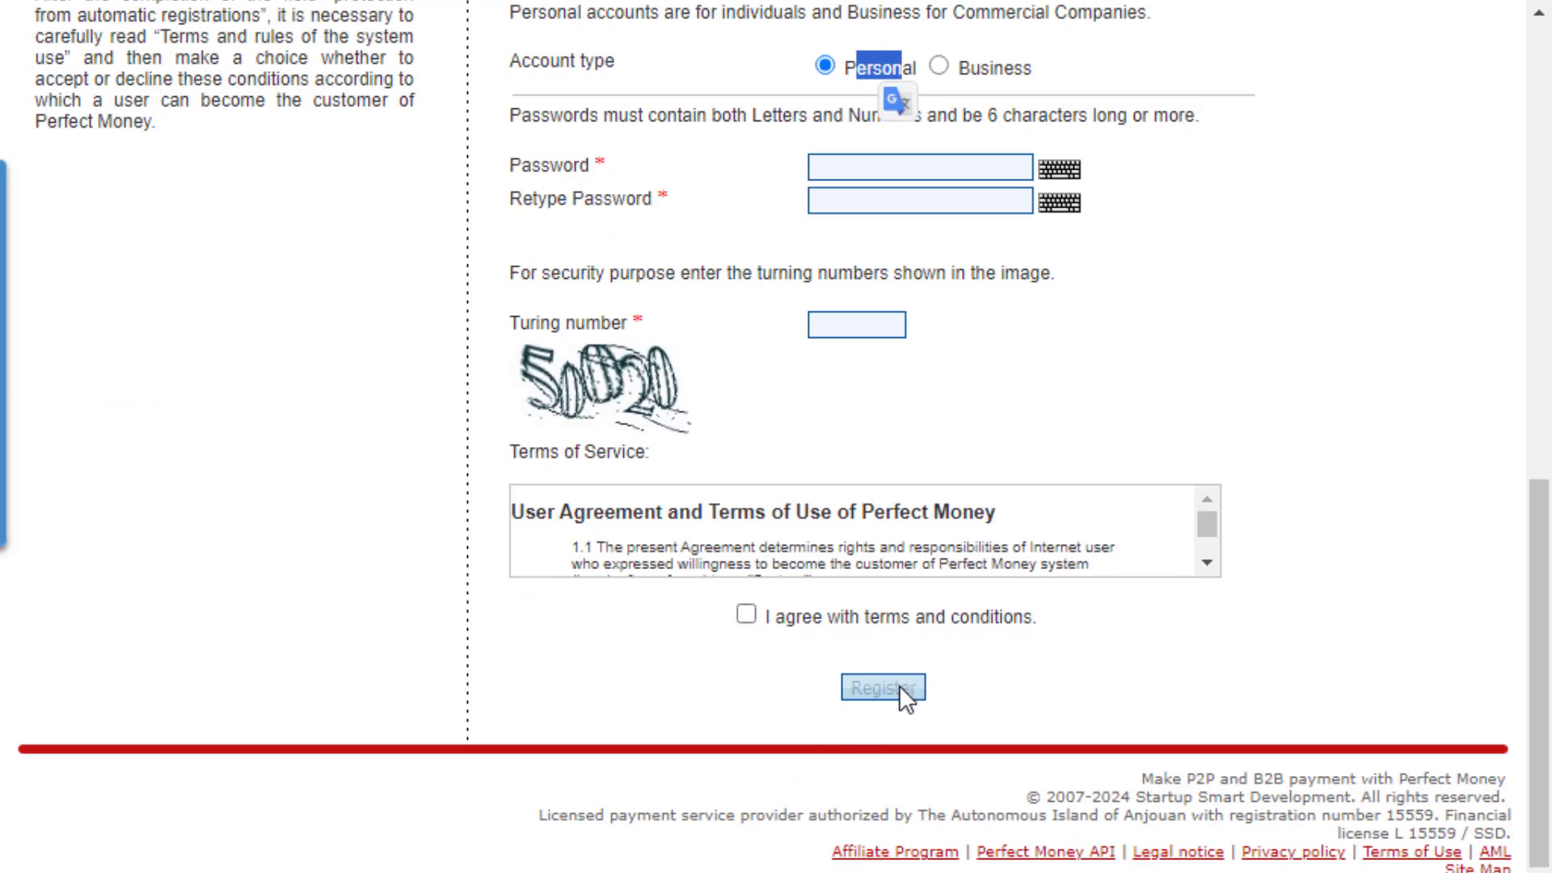
pyautogui.scroll(5, 976, 614)
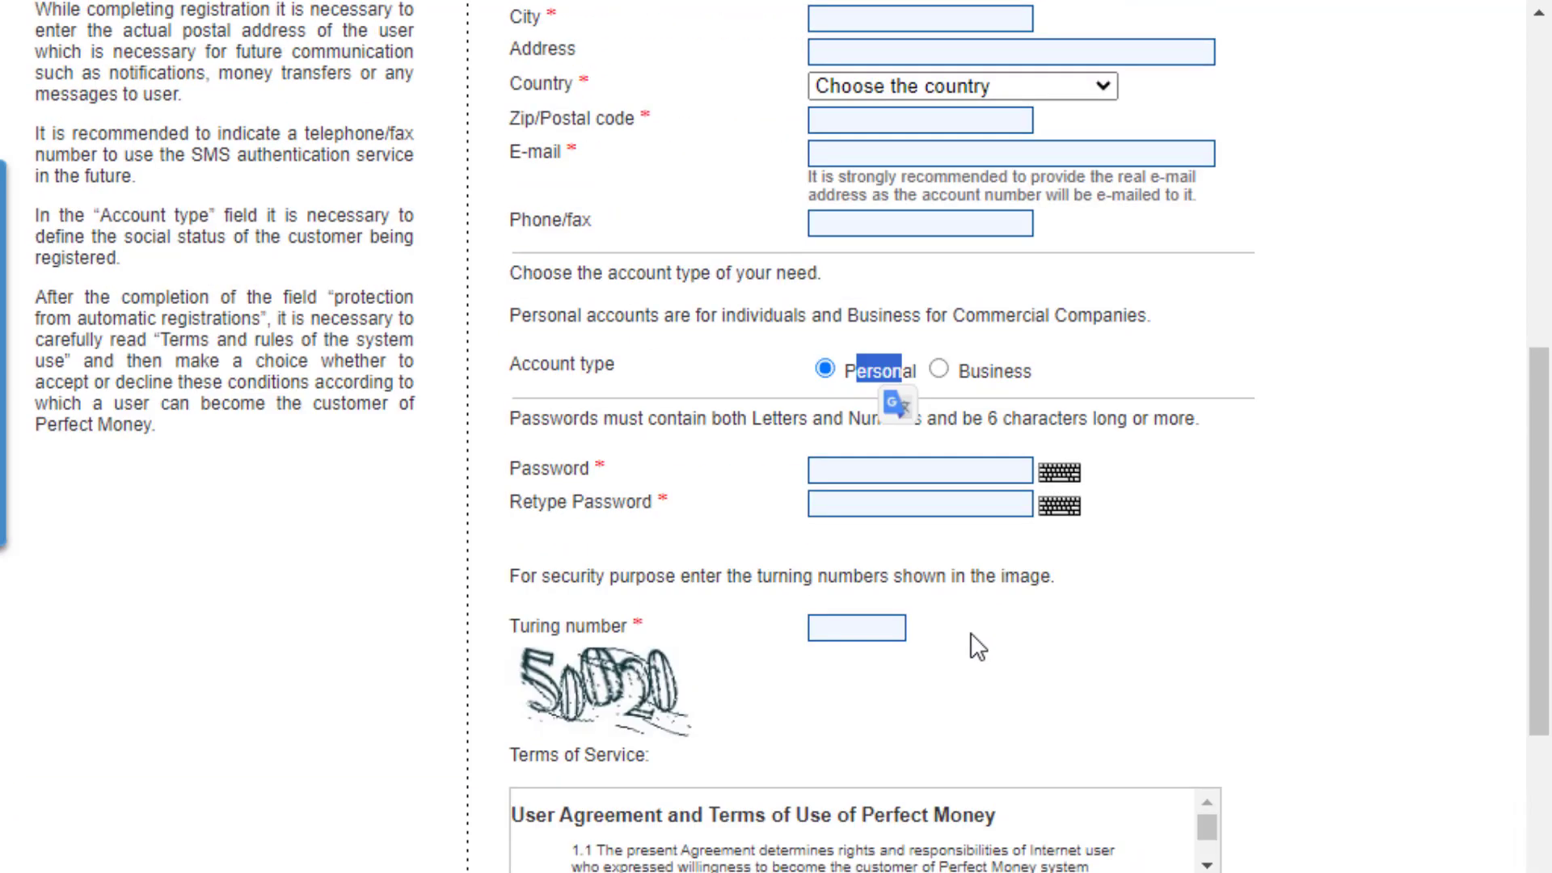
pyautogui.scroll(5, 974, 653)
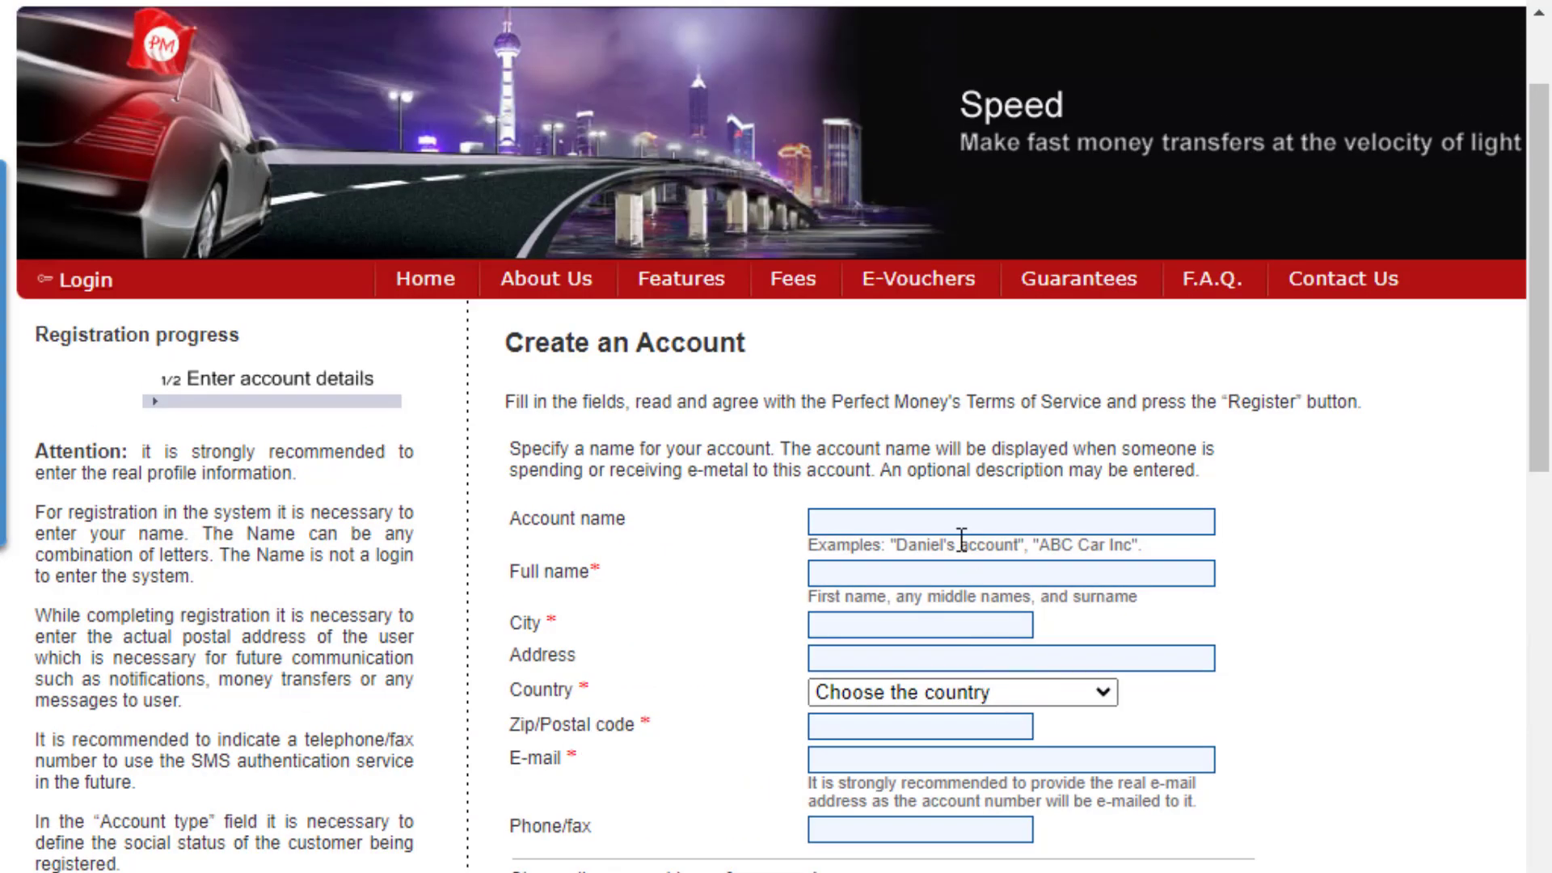
# Check the completed registration form, agree with the terms and conditions, and register the Personal account.
pyautogui.scroll(-3, 769, 362)
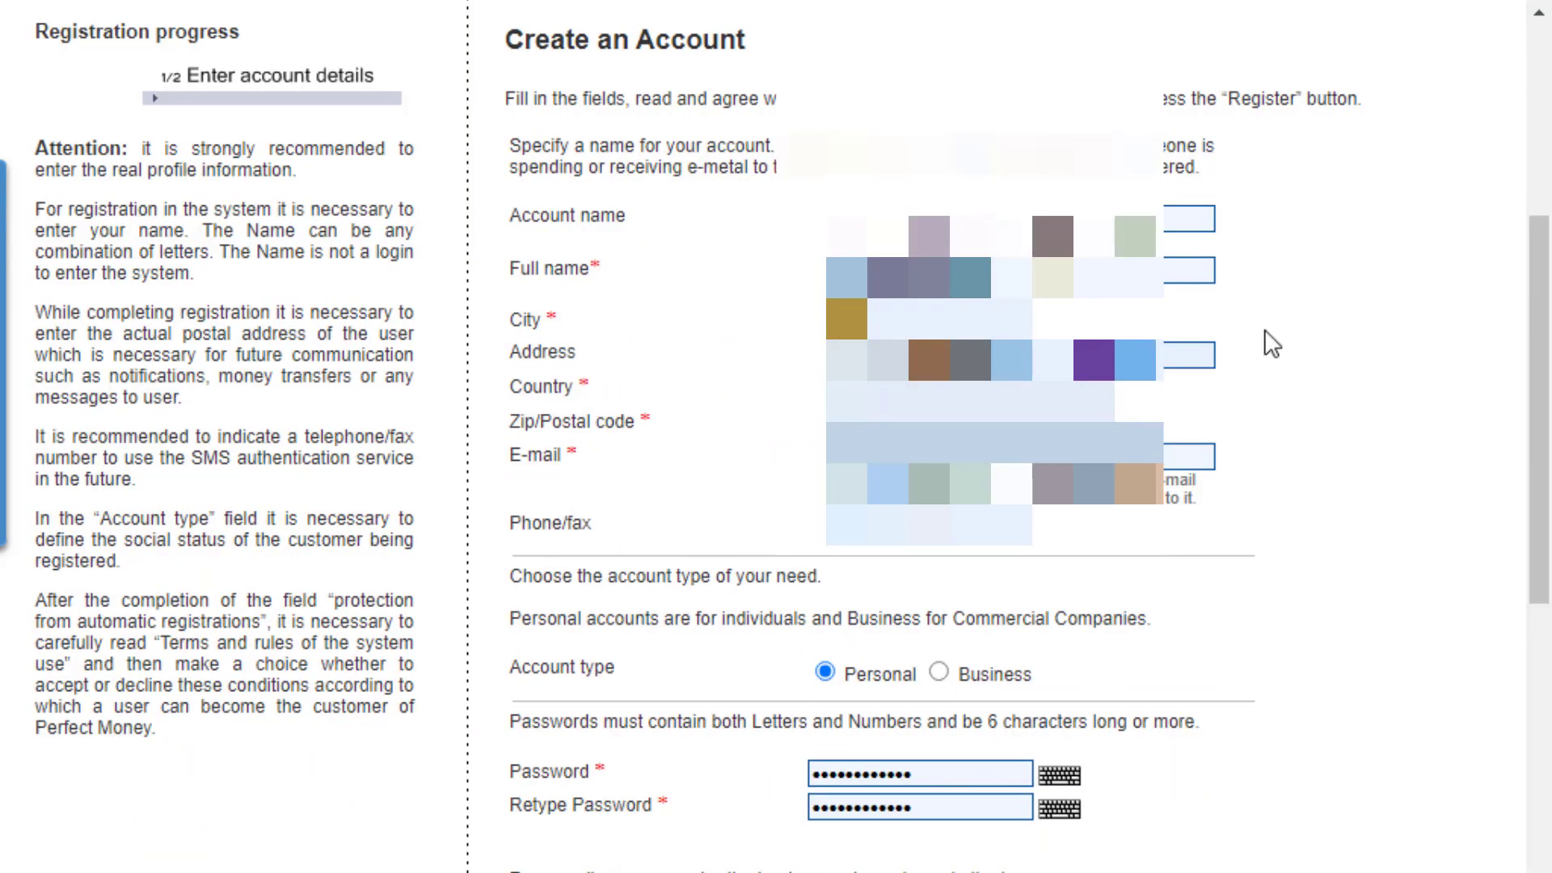
pyautogui.scroll(-2, 684, 256)
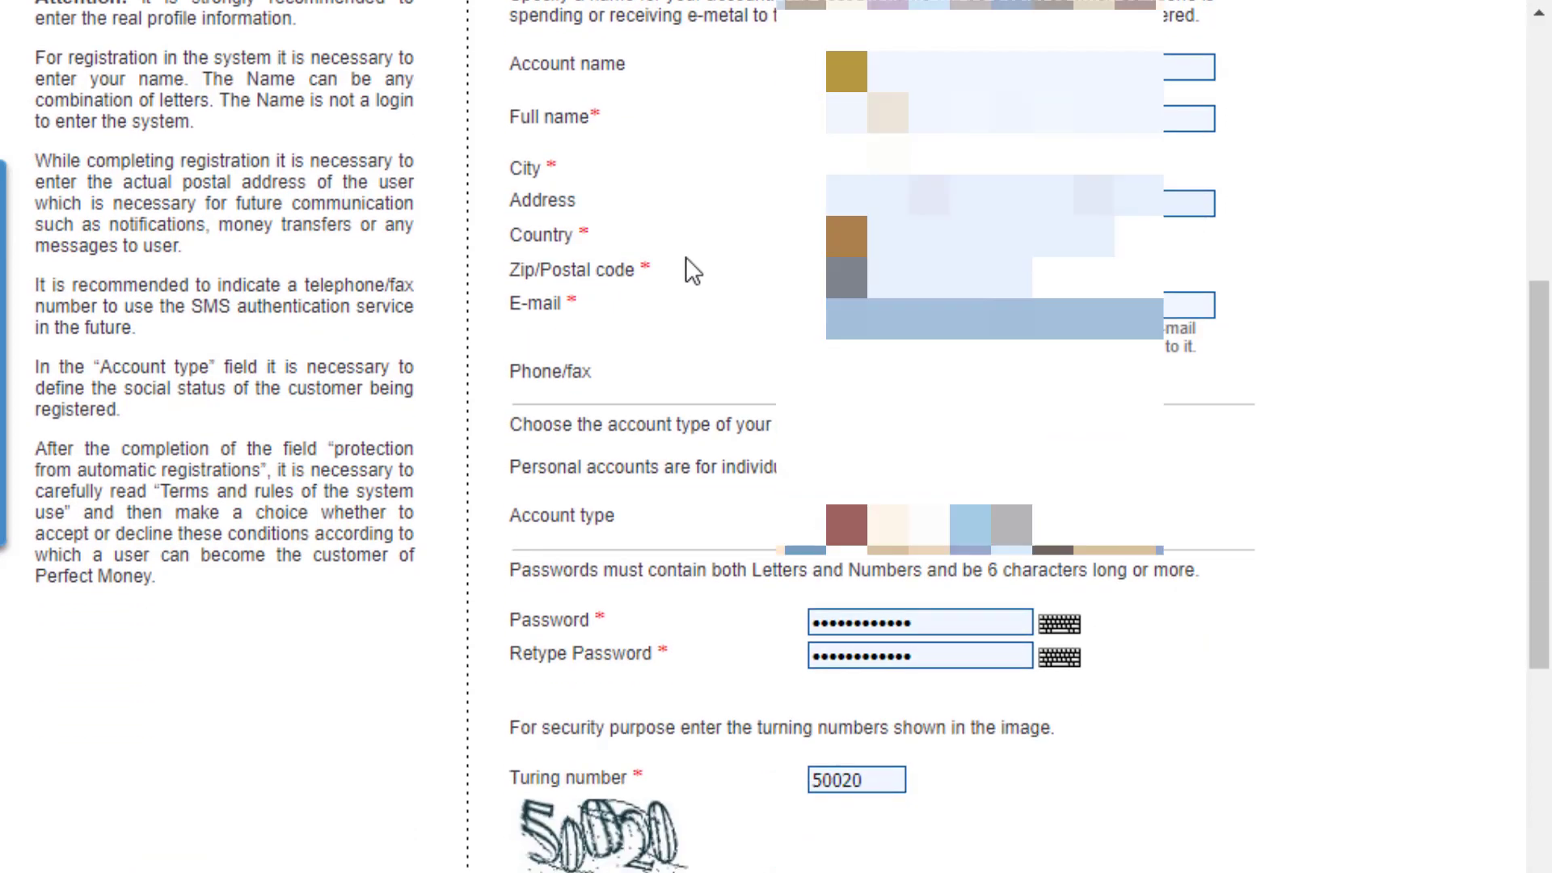
pyautogui.scroll(-3, 685, 255)
pyautogui.scroll(-2, 686, 255)
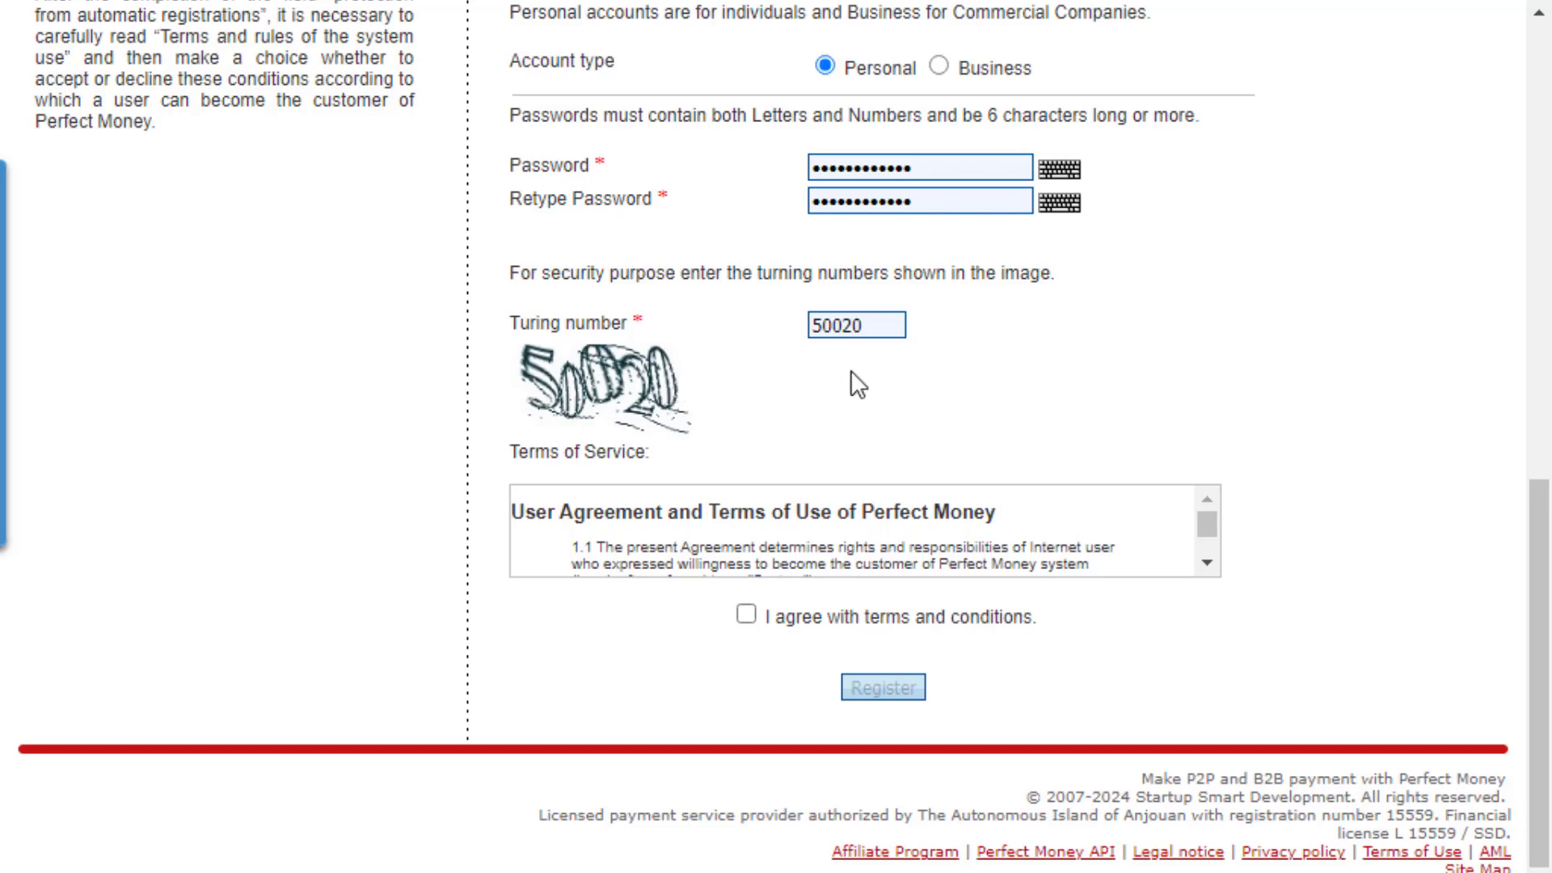
pyautogui.click(744, 614)
pyautogui.click(889, 686)
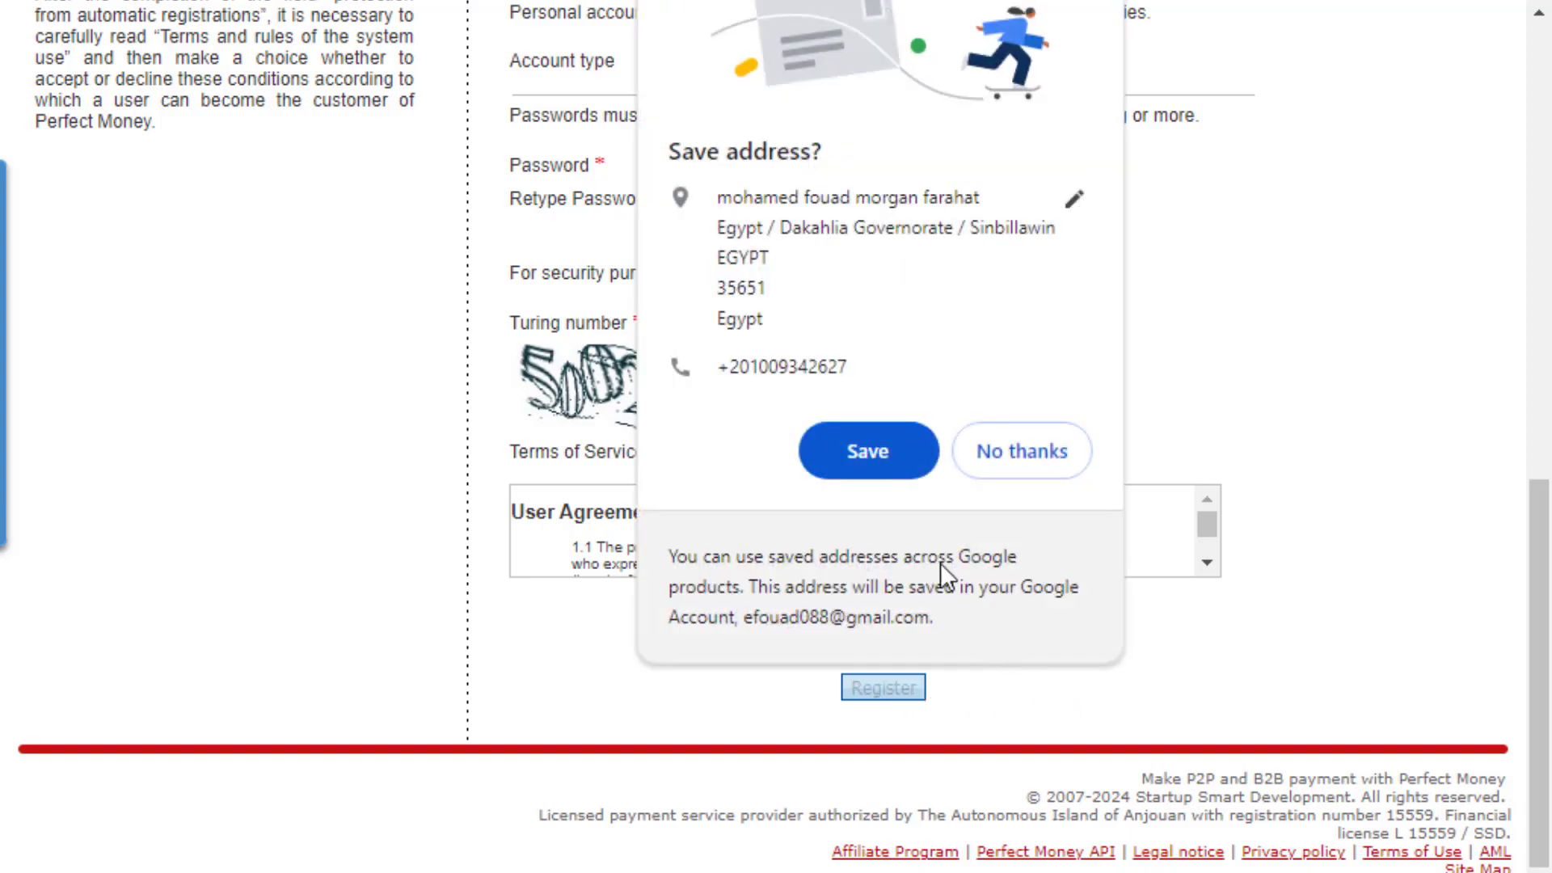
# Save the offered address and login credentials in the browser, and read the registration message about checking e-mail for the Member ID.
pyautogui.click(886, 450)
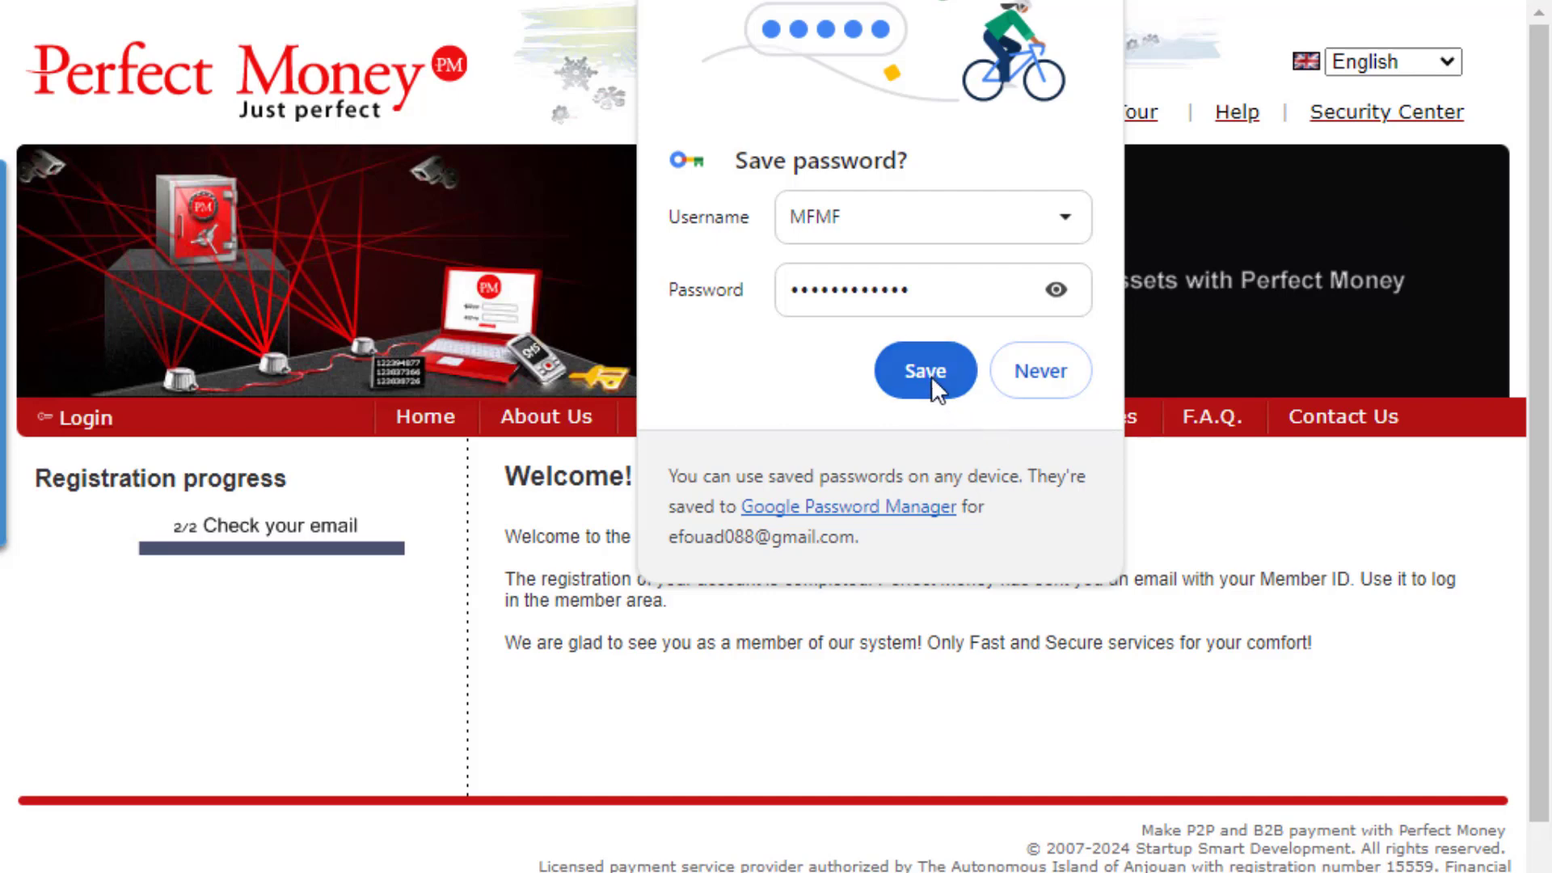
pyautogui.click(929, 374)
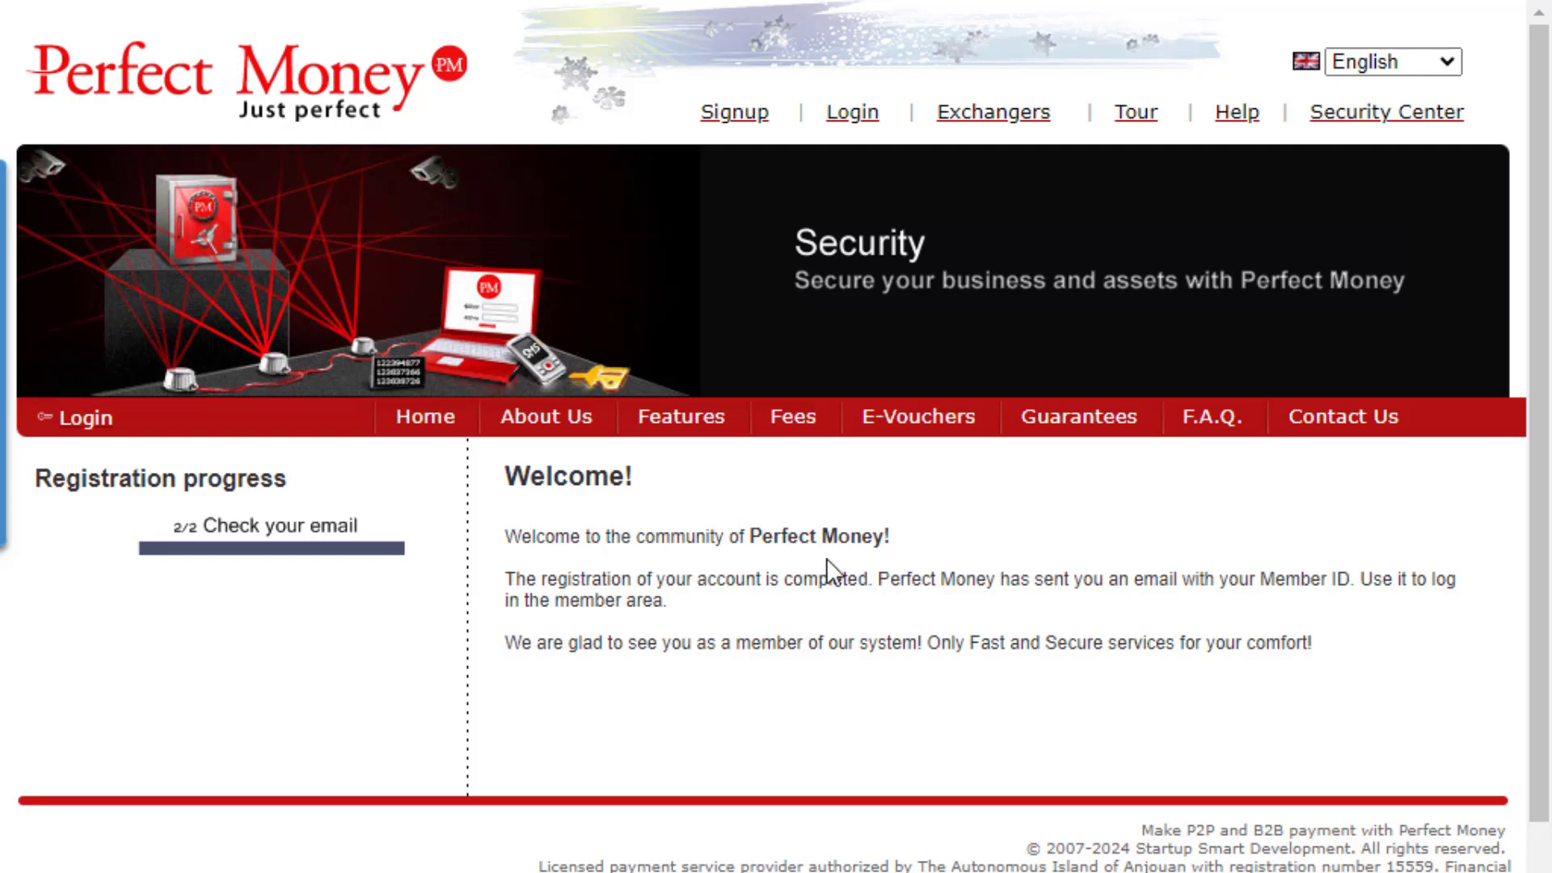
pyautogui.moveTo(224, 525); pyautogui.dragTo(328, 532)
pyautogui.moveTo(930, 579); pyautogui.dragTo(1463, 592)
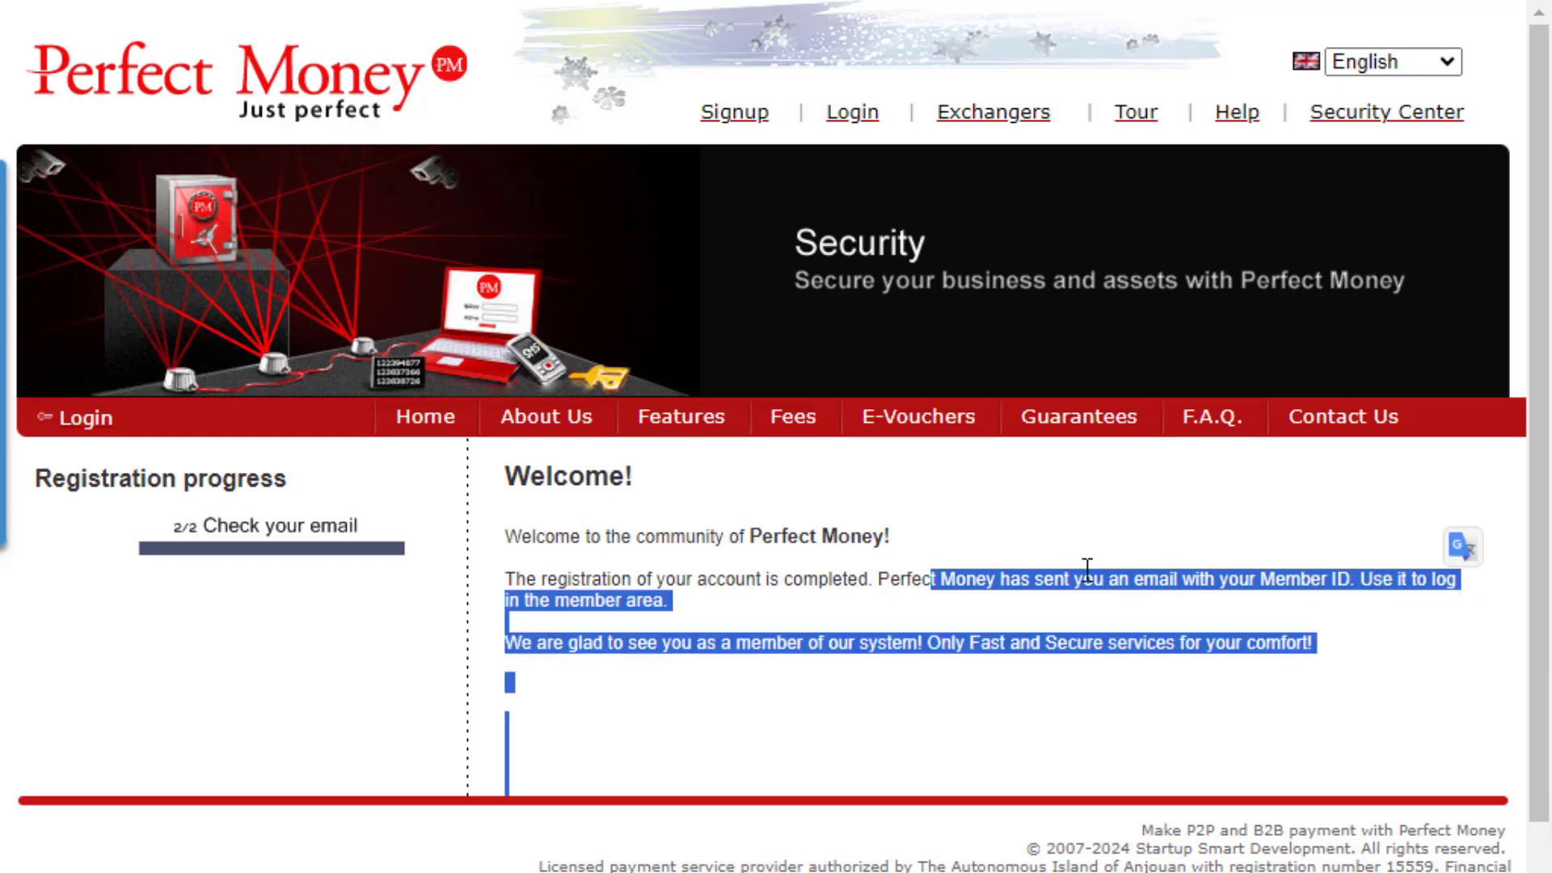
pyautogui.click(1081, 539)
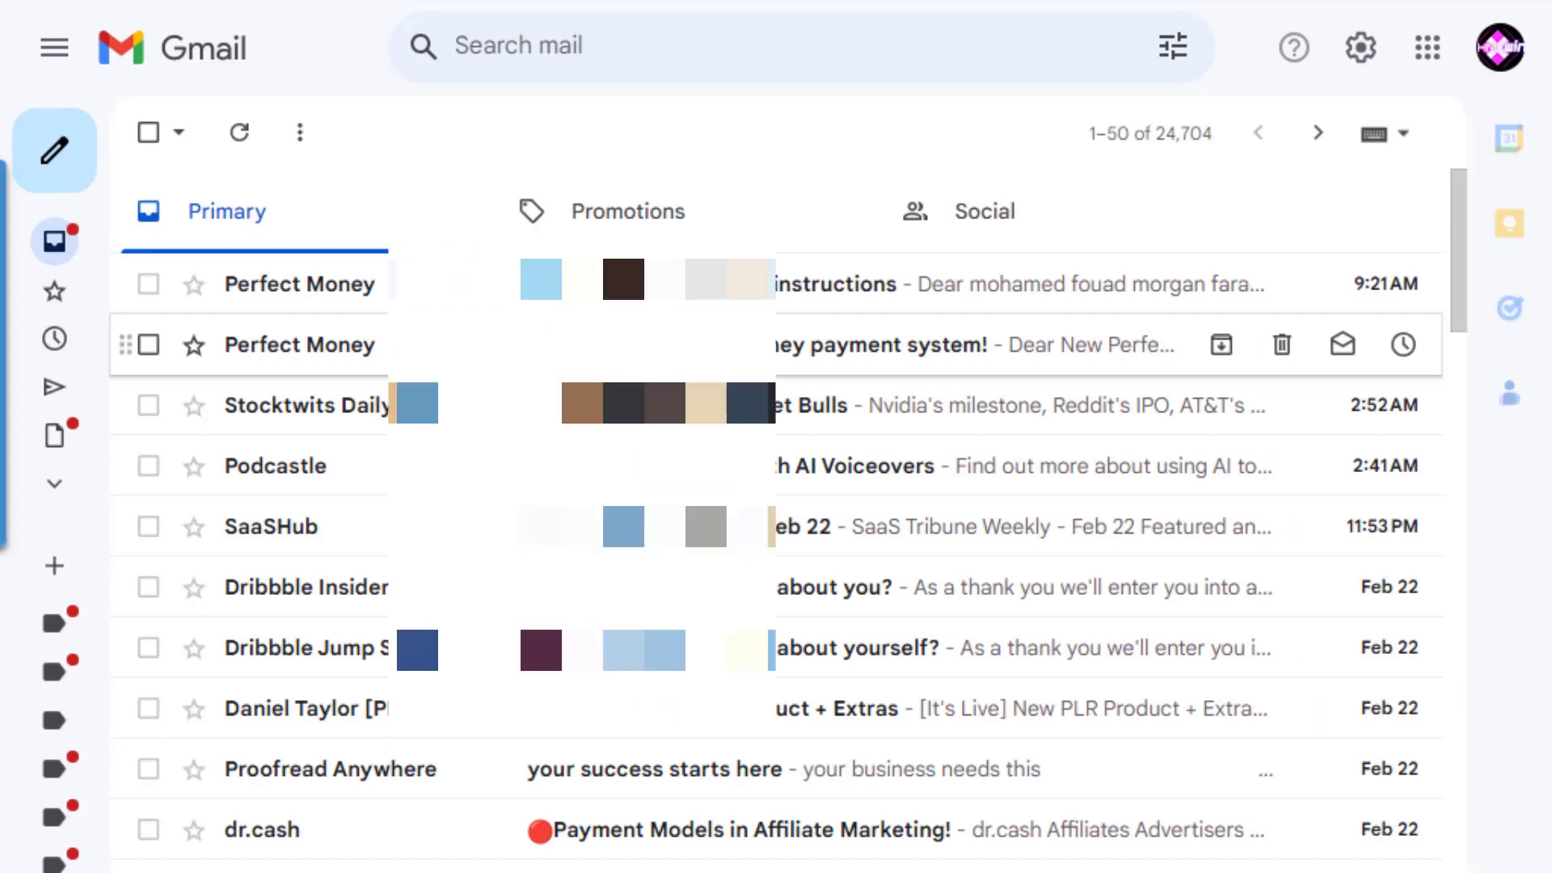
# Open the "Welcome to Perfect Money payment system!" e-mail and read its Member ID and access instructions.
pyautogui.click(566, 344)
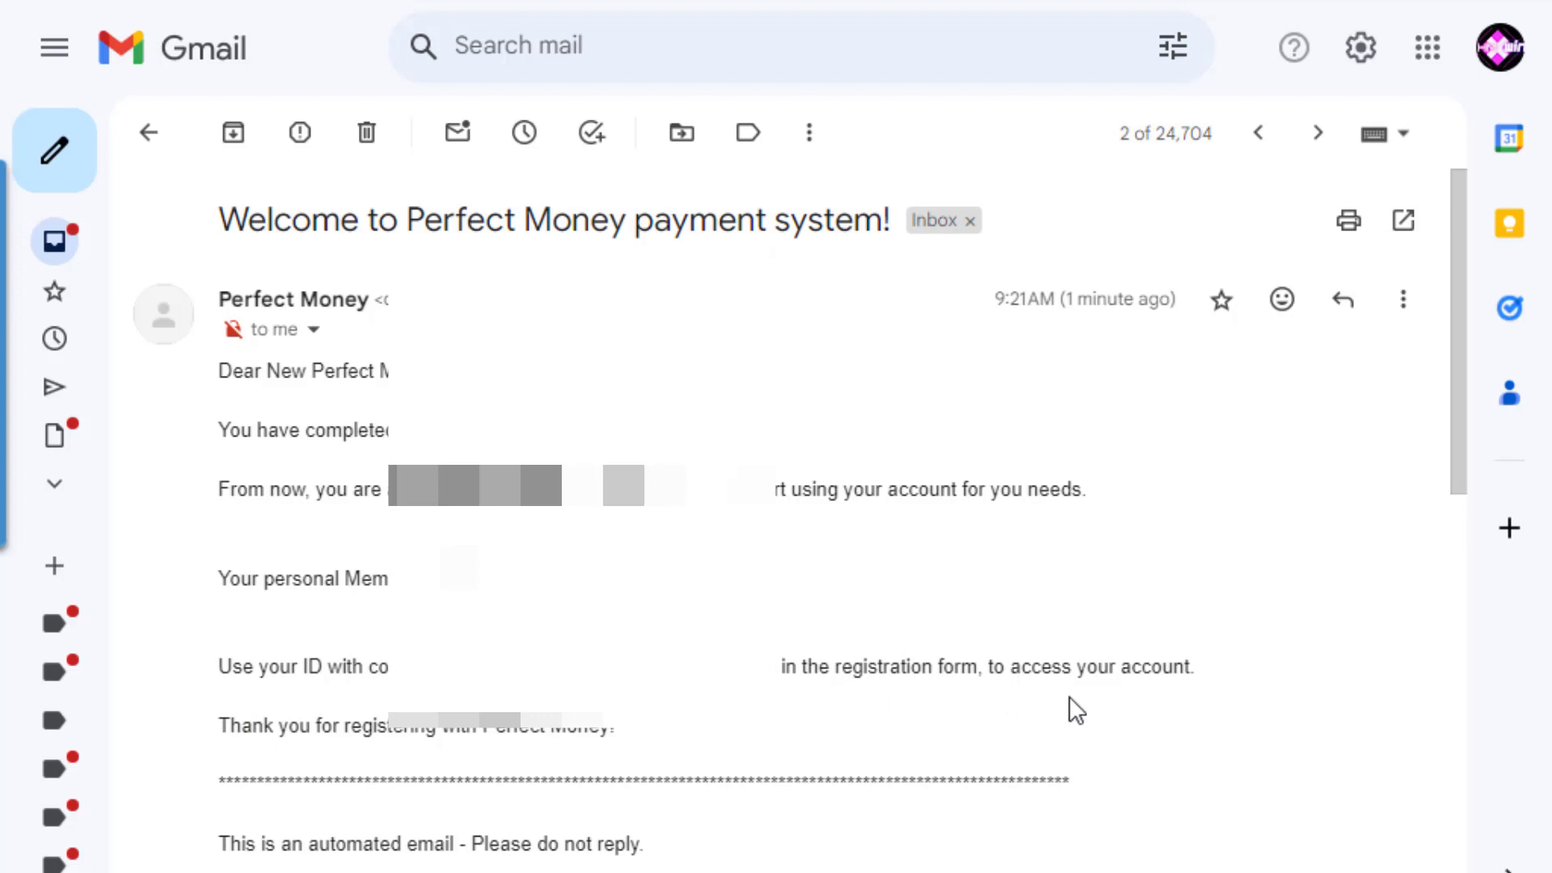
pyautogui.scroll(-4, 697, 734)
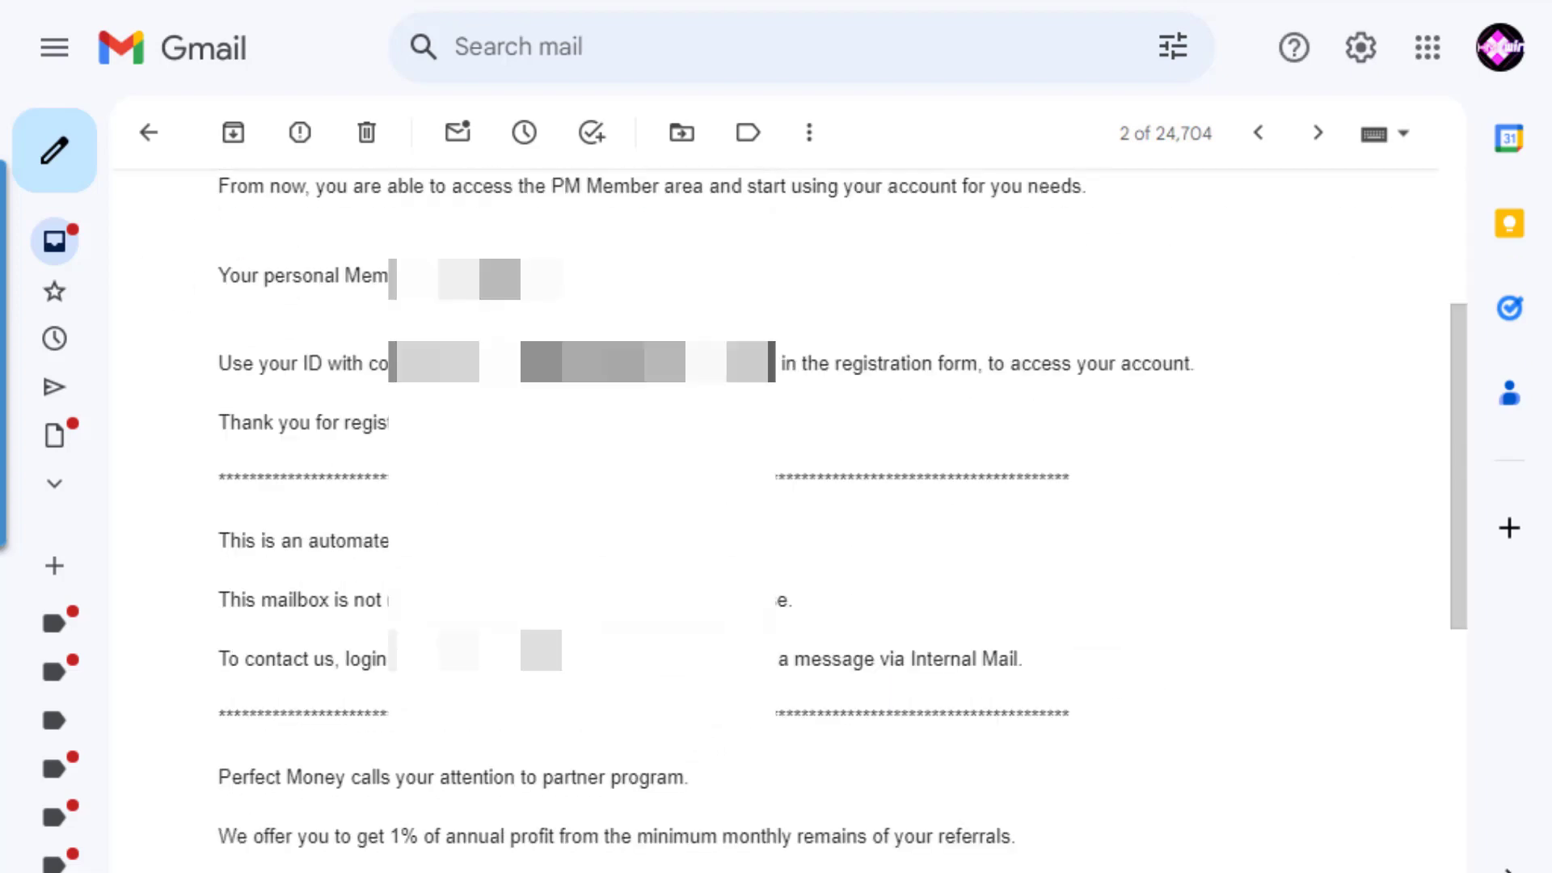
pyautogui.scroll(1, 697, 731)
pyautogui.scroll(4, 706, 522)
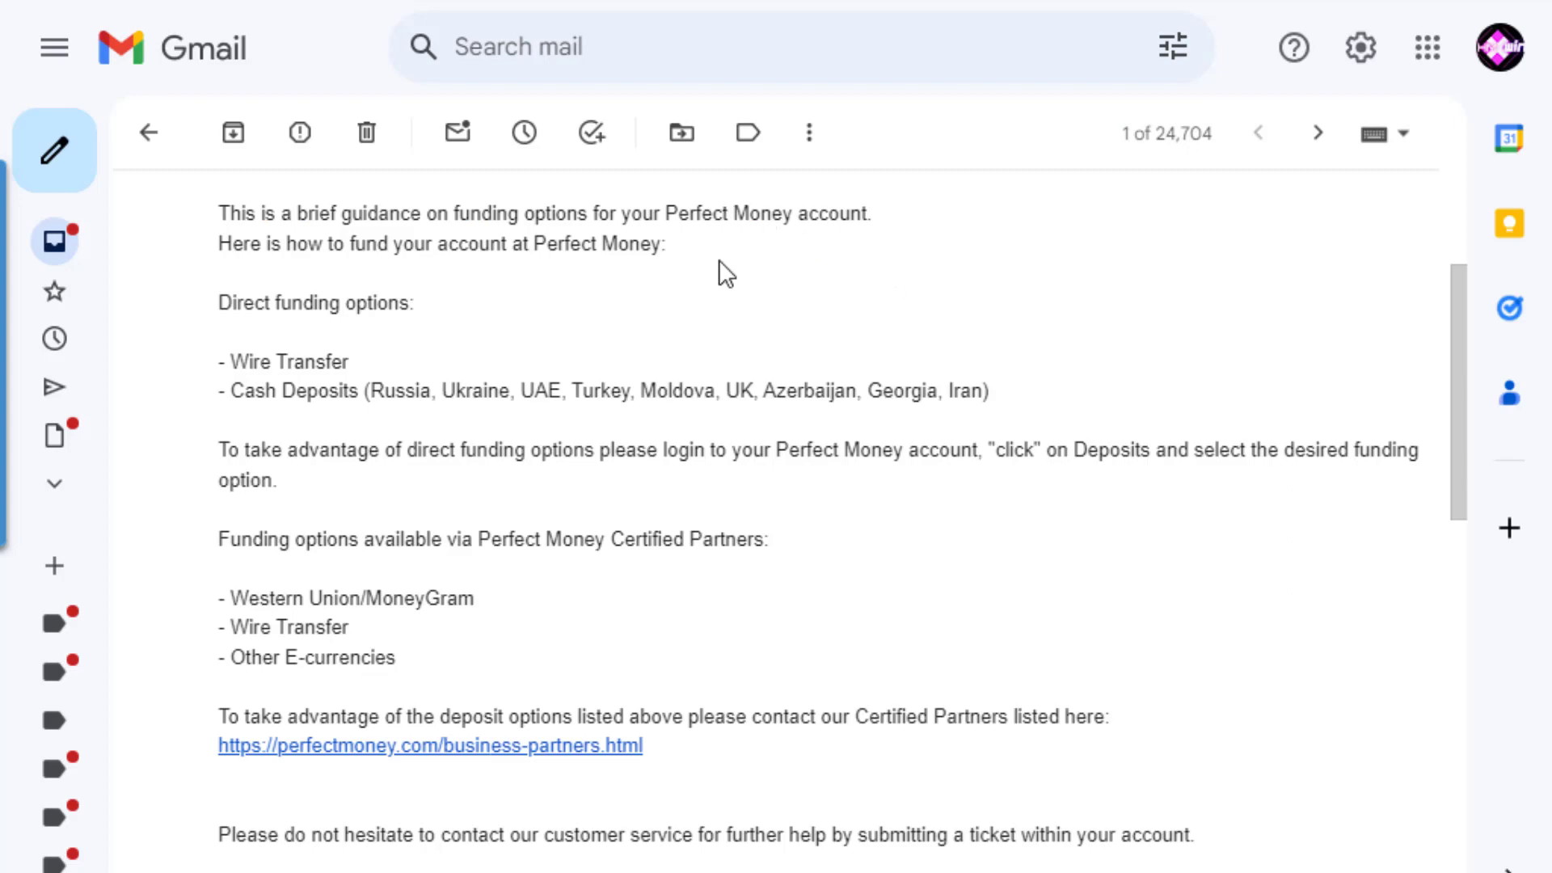
# Read the Perfect Money funding guidance e-mail, covering the direct funding options and those offered via Certified Partners.
pyautogui.scroll(-2, 368, 295)
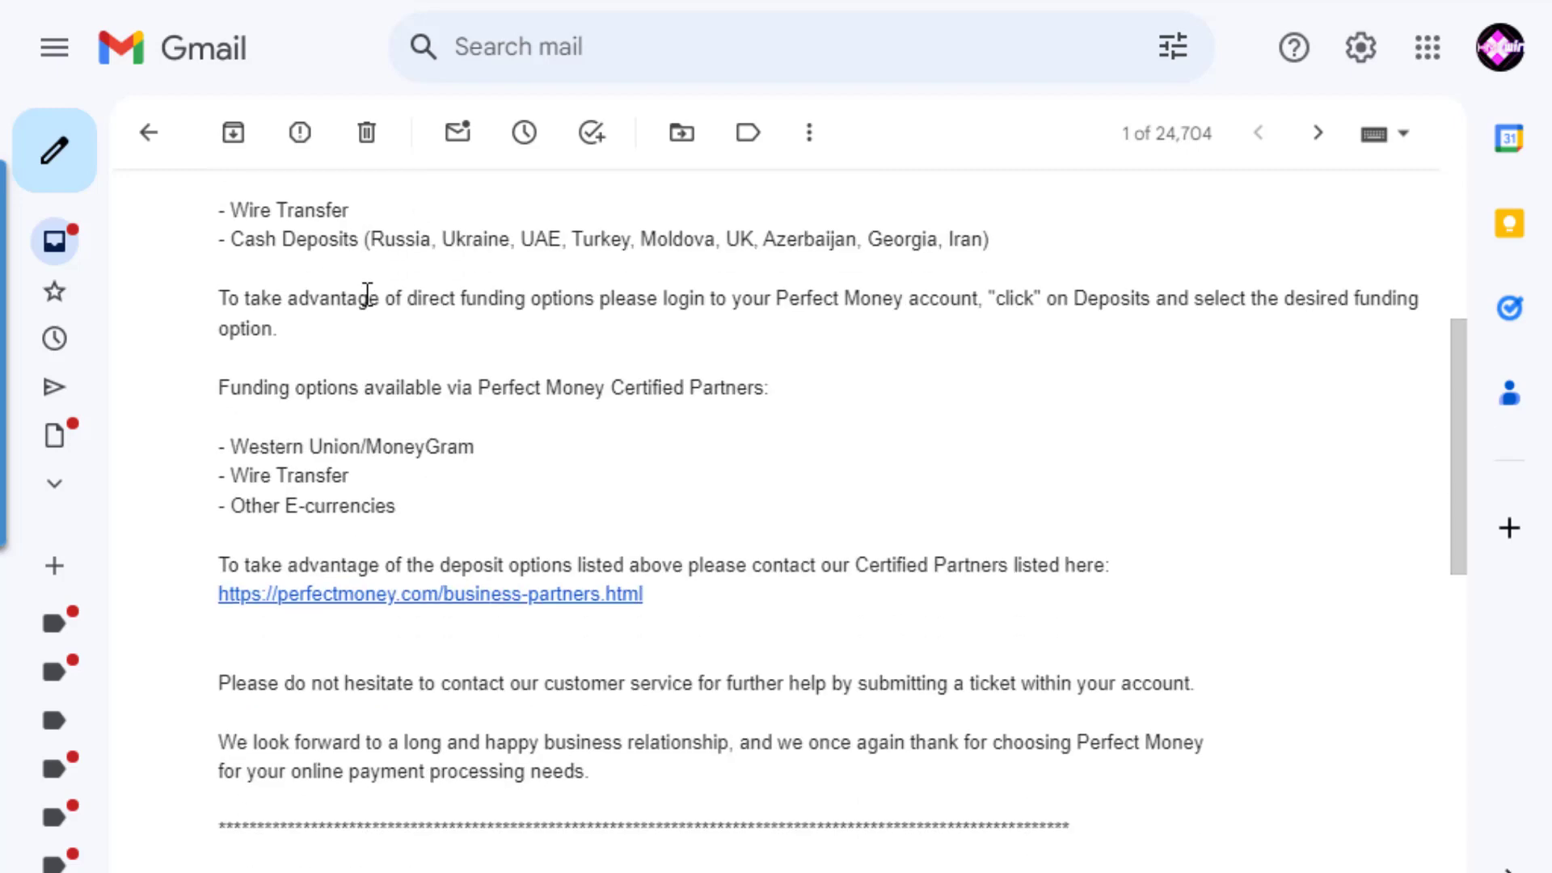
pyautogui.scroll(2, 368, 295)
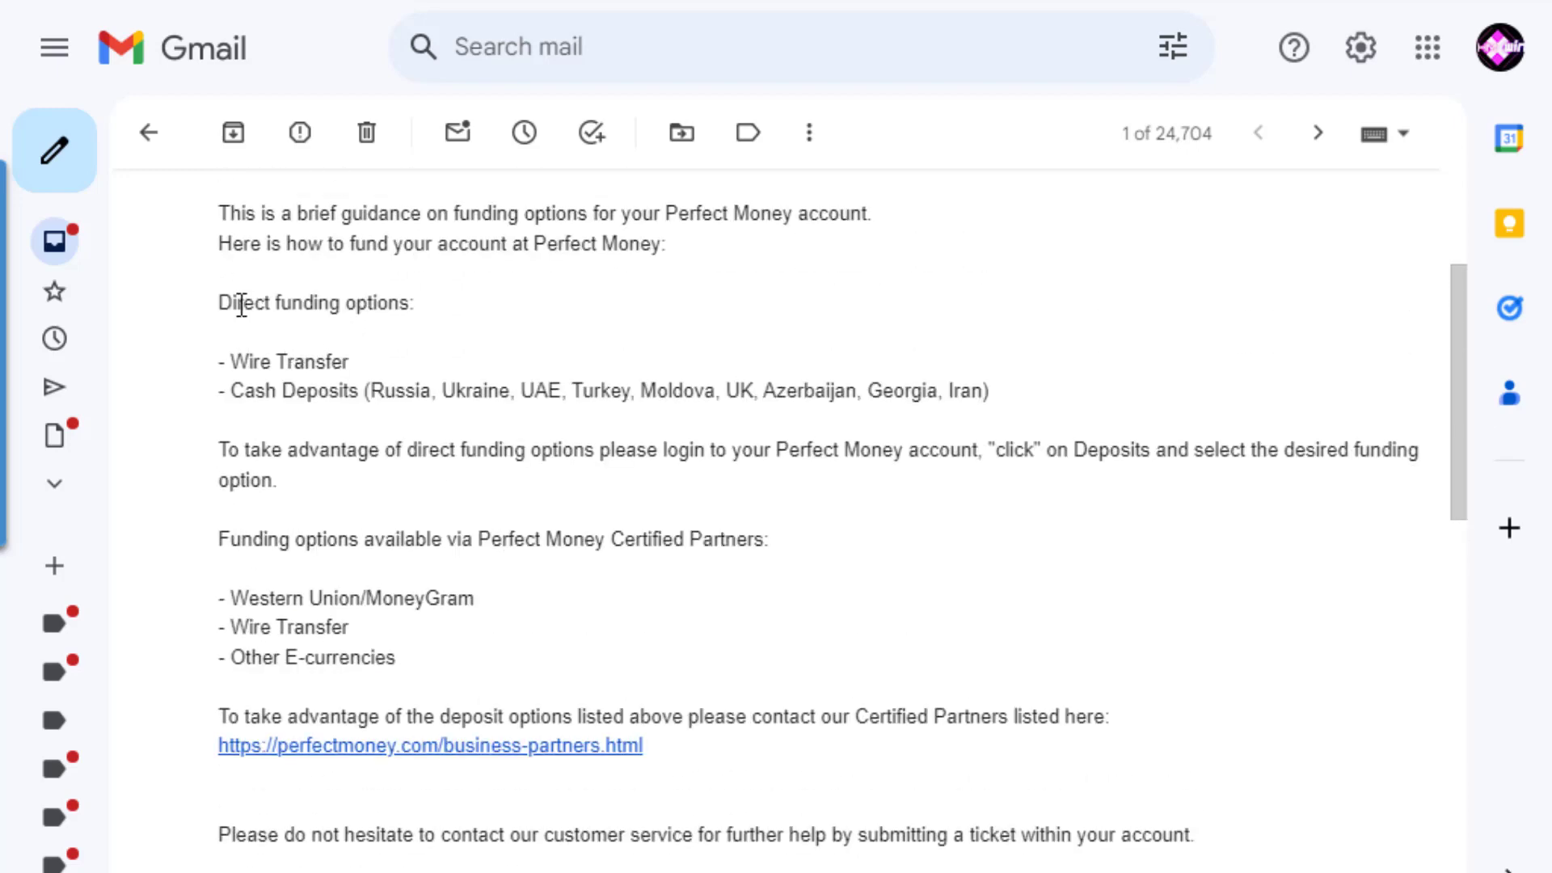
pyautogui.moveTo(231, 303); pyautogui.dragTo(429, 301)
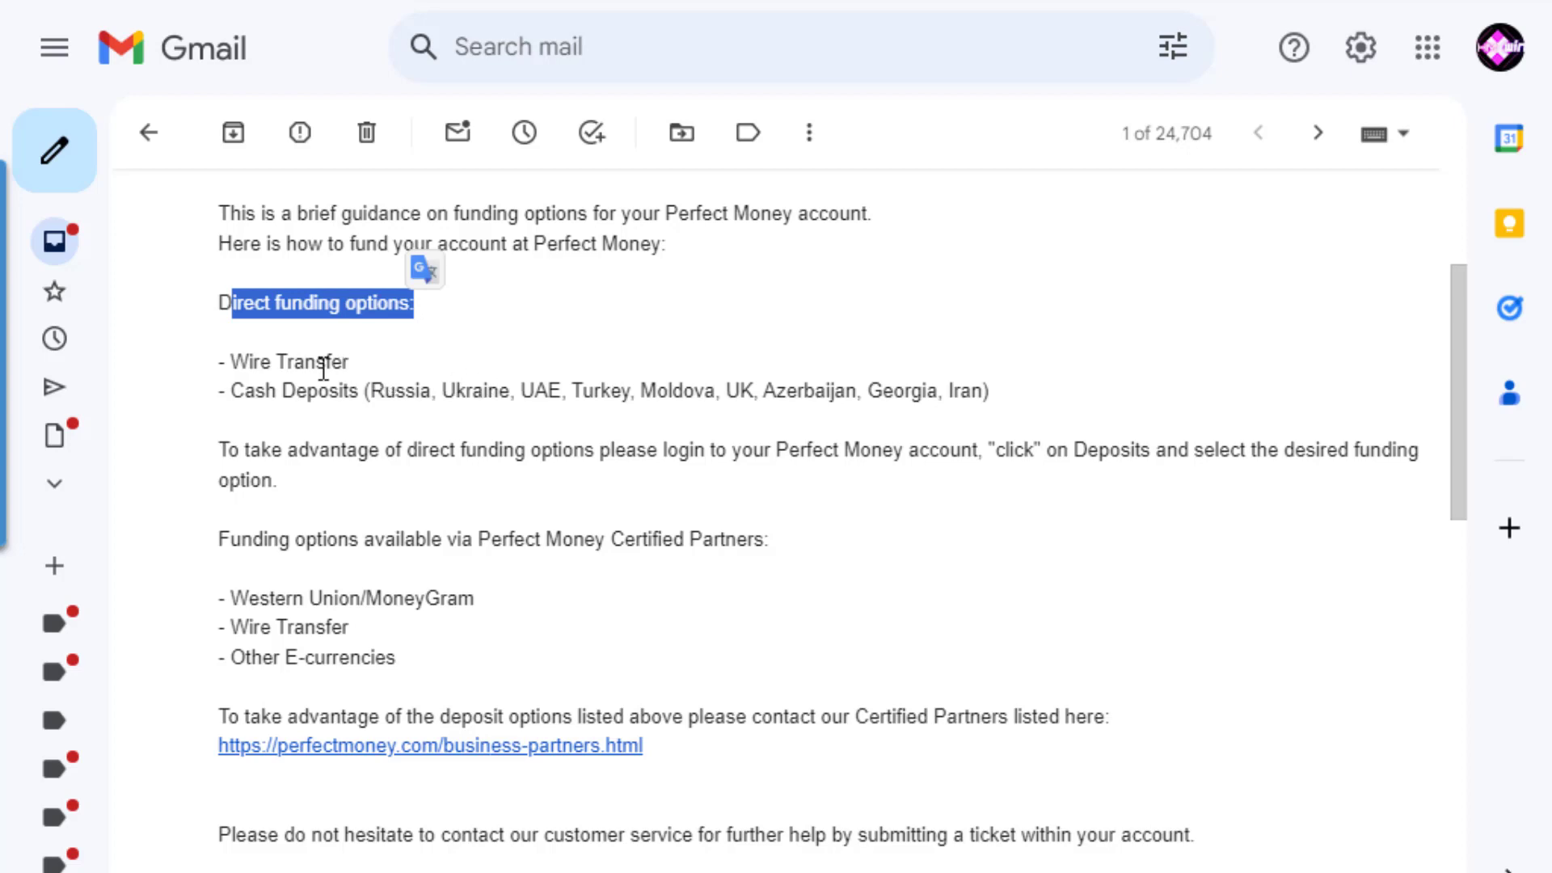
pyautogui.click(298, 360)
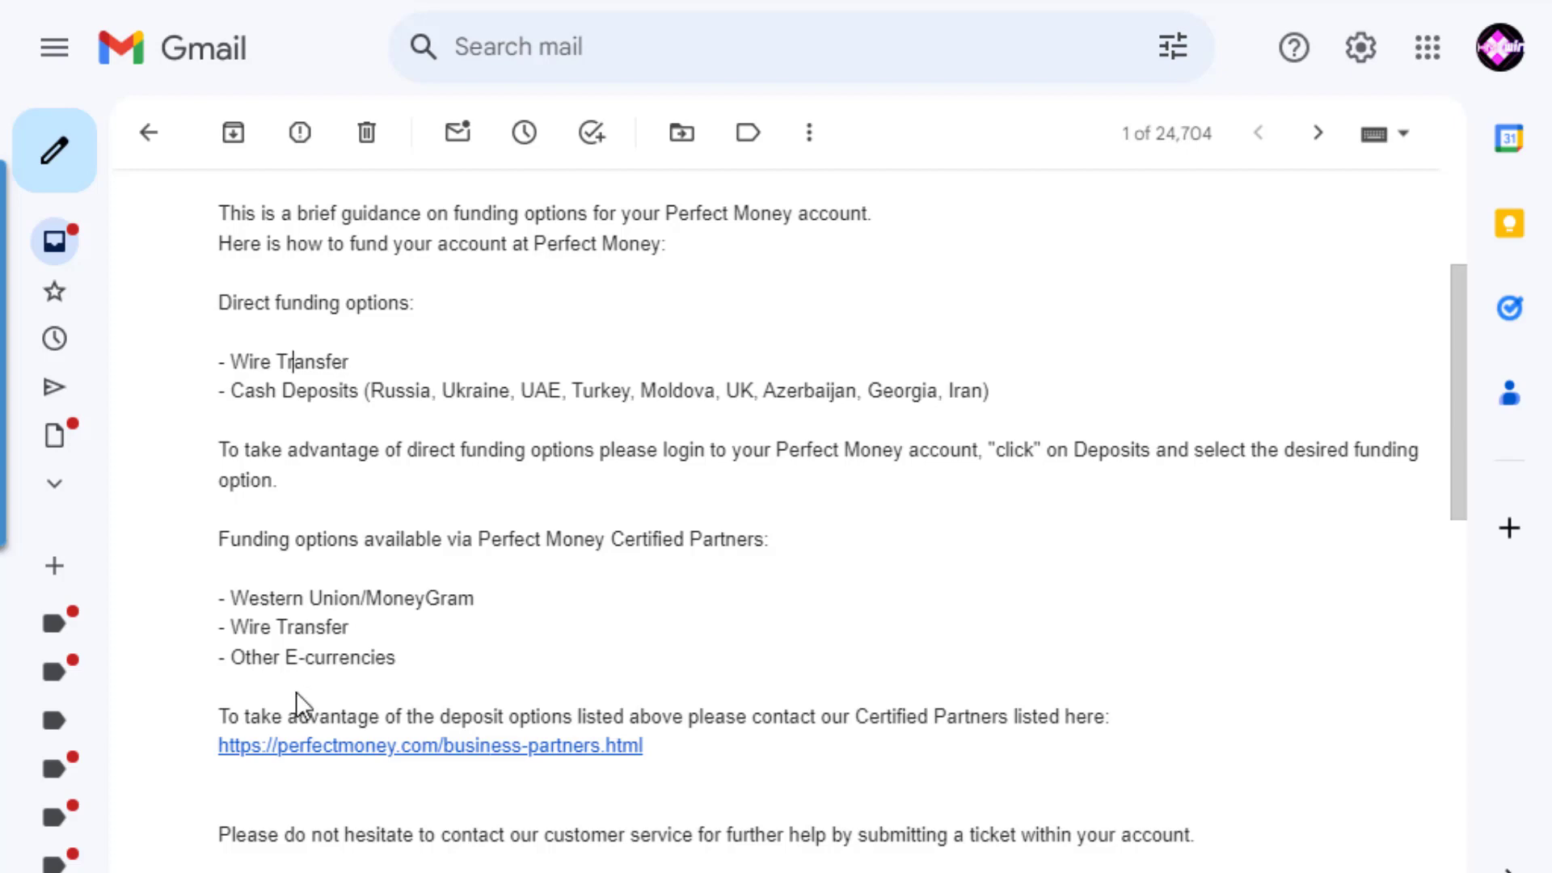
pyautogui.moveTo(259, 598); pyautogui.dragTo(477, 600)
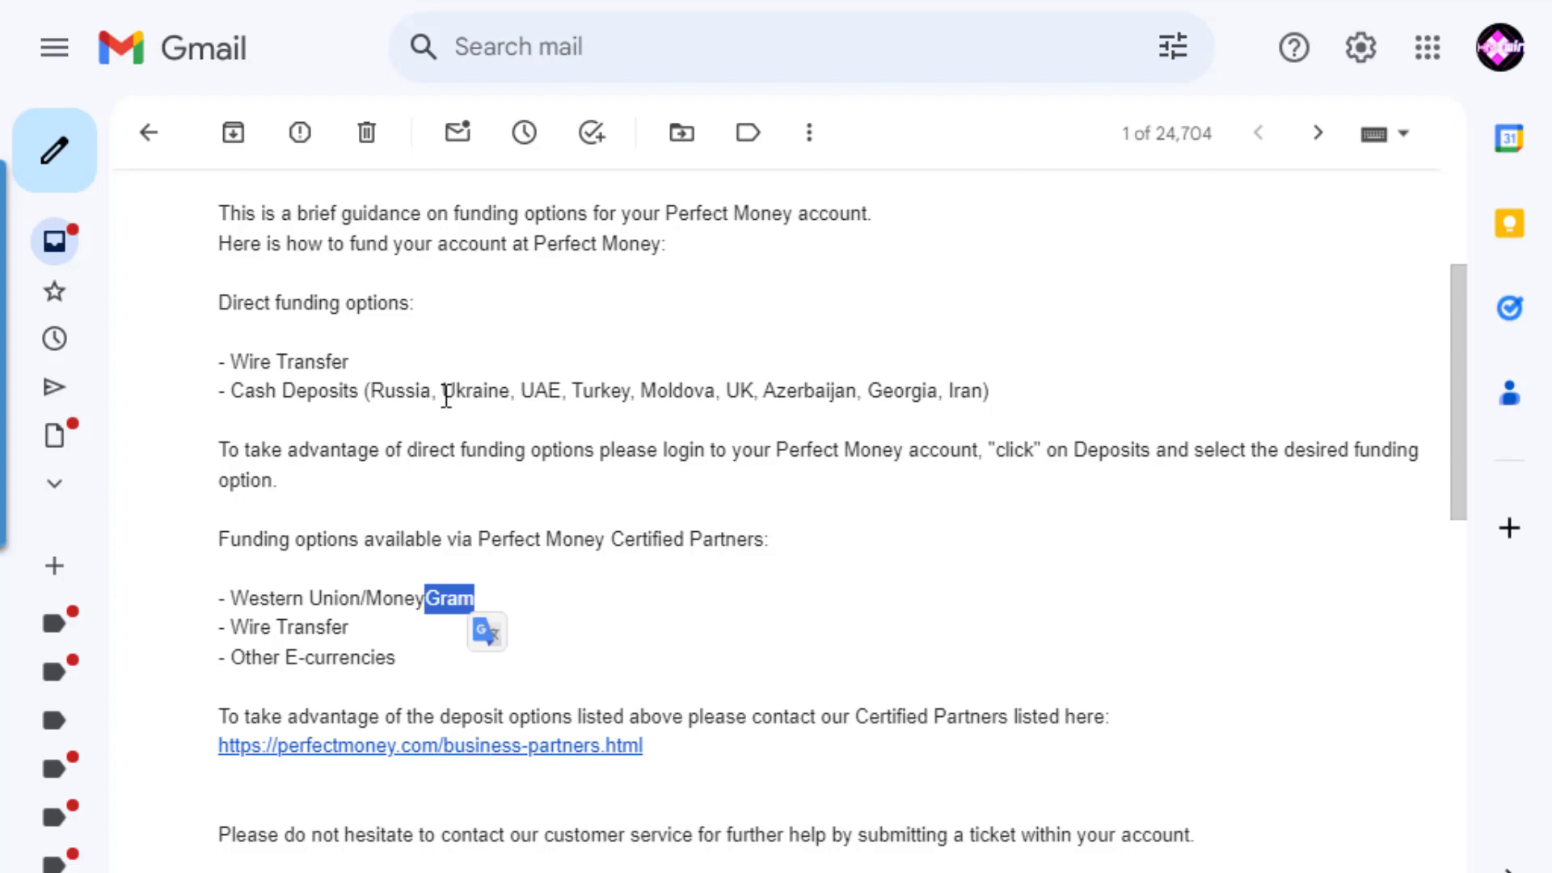
pyautogui.scroll(3, 446, 396)
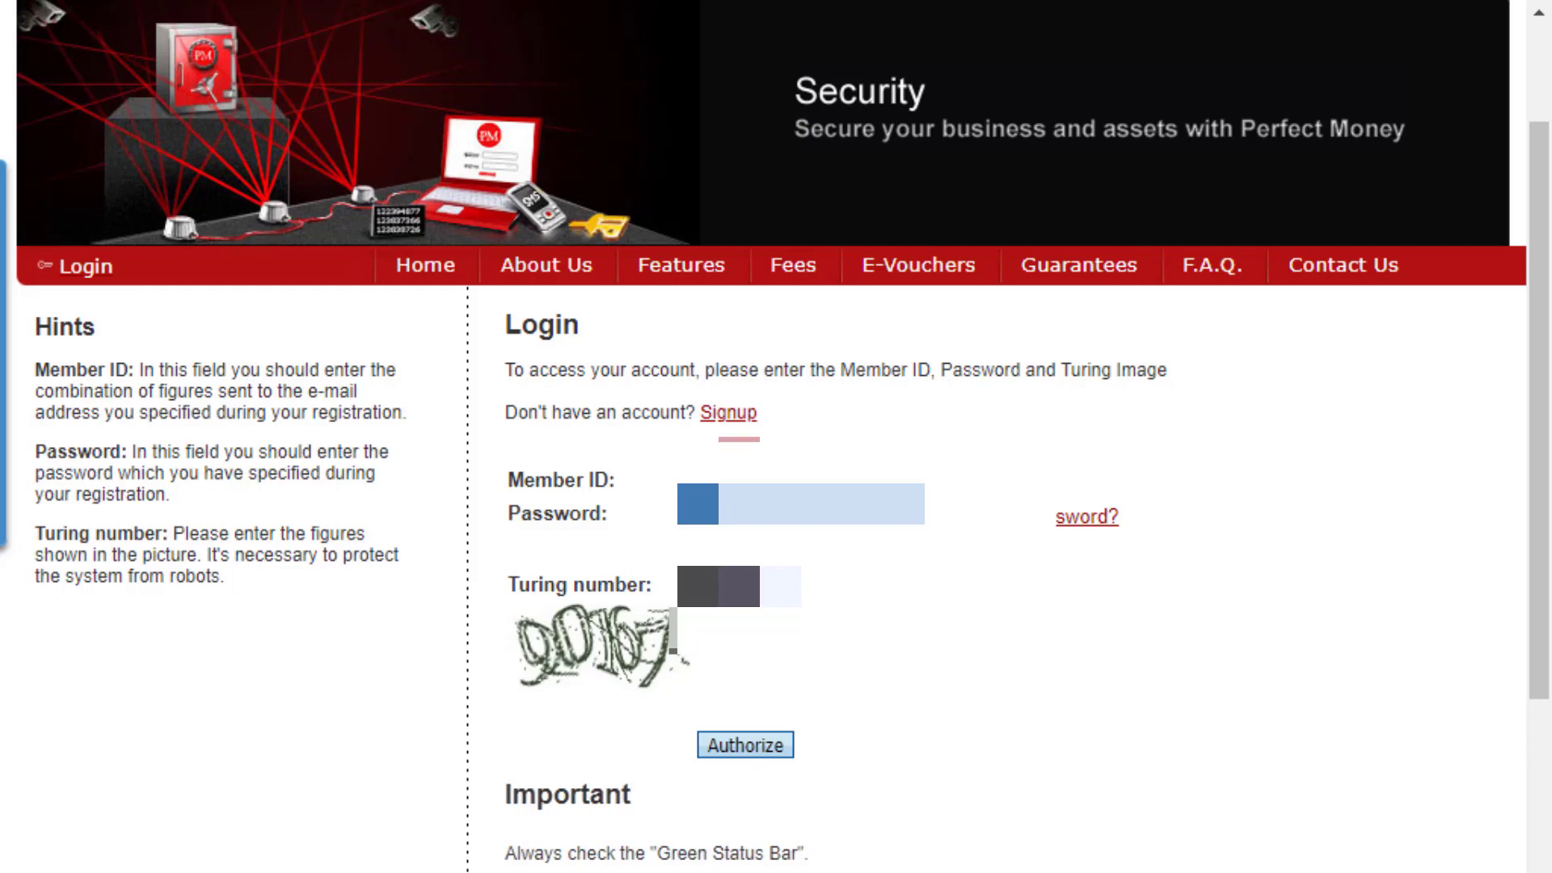
# Authorize the login without saving the password, and review the My Accounts and account security sections of the member area.
pyautogui.click(769, 745)
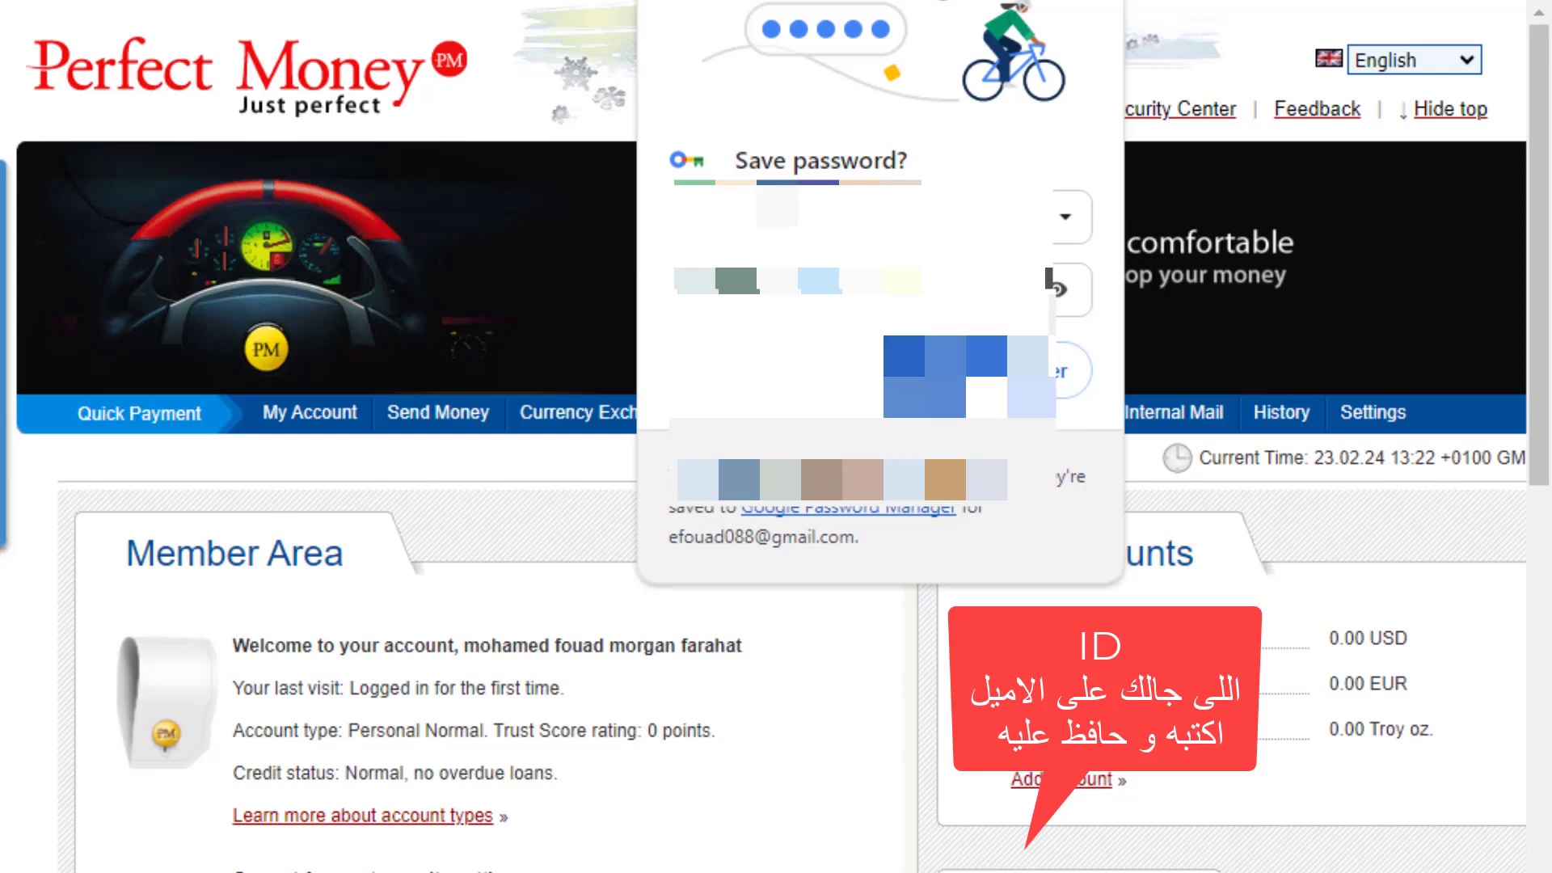
pyautogui.click(862, 631)
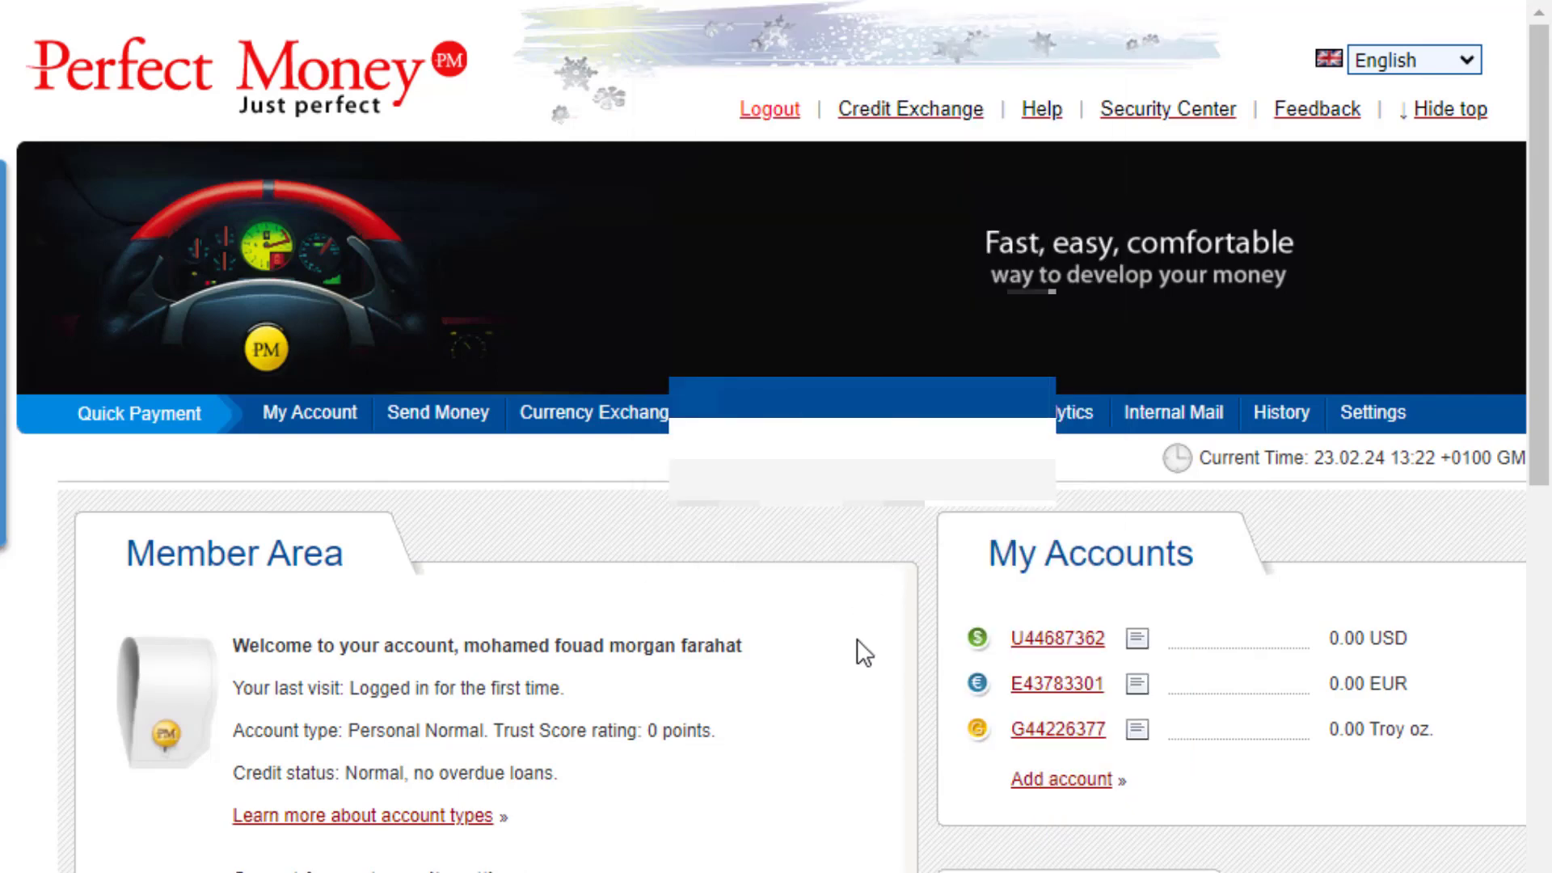
pyautogui.scroll(-2, 857, 638)
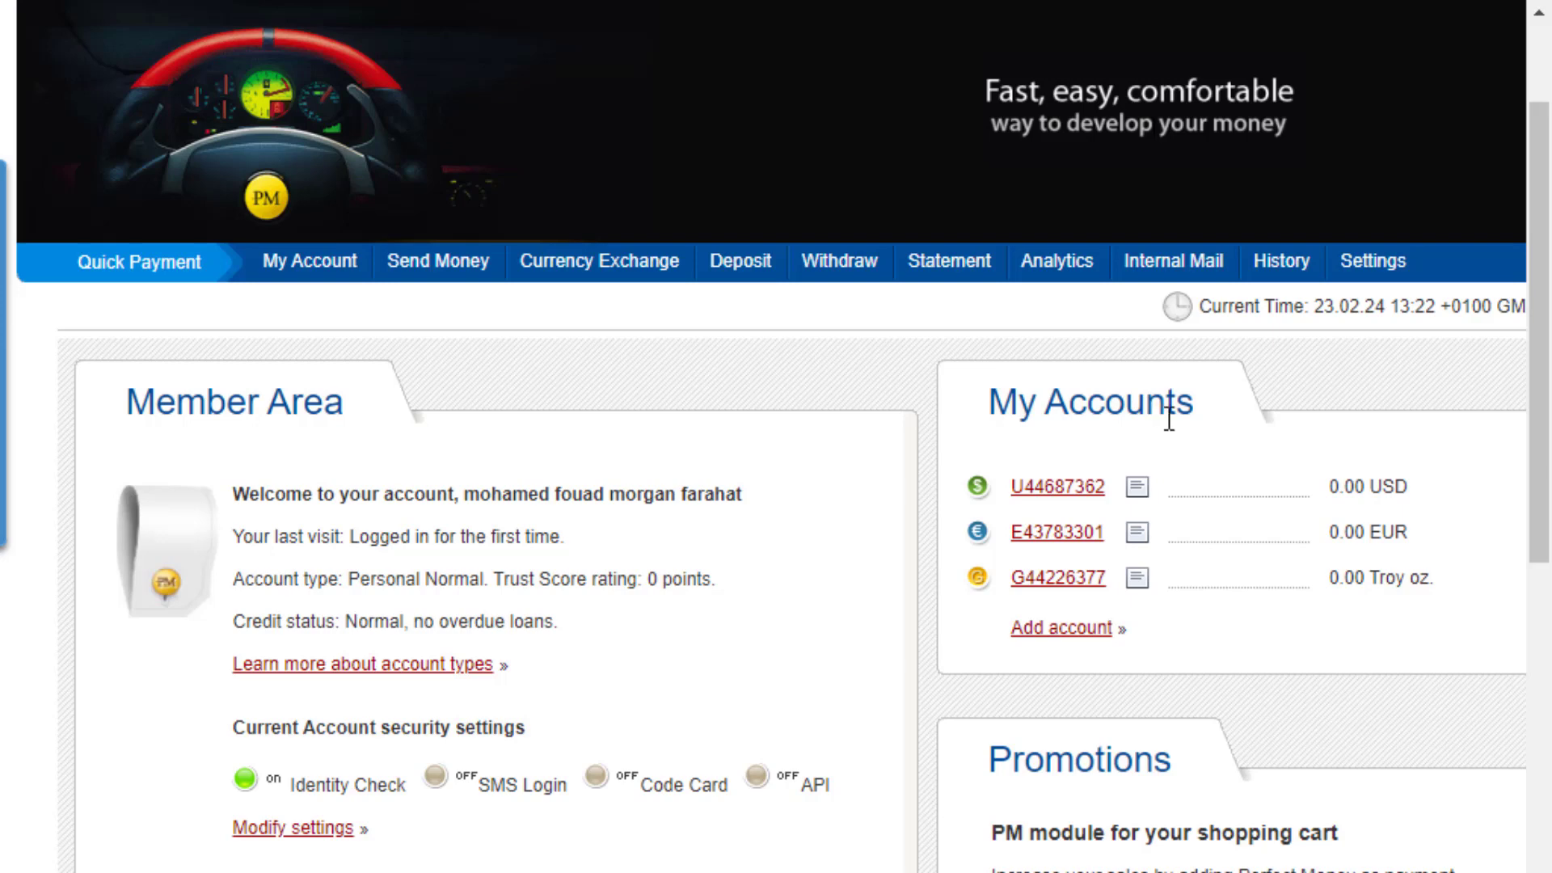
pyautogui.moveTo(1181, 413); pyautogui.dragTo(1194, 438)
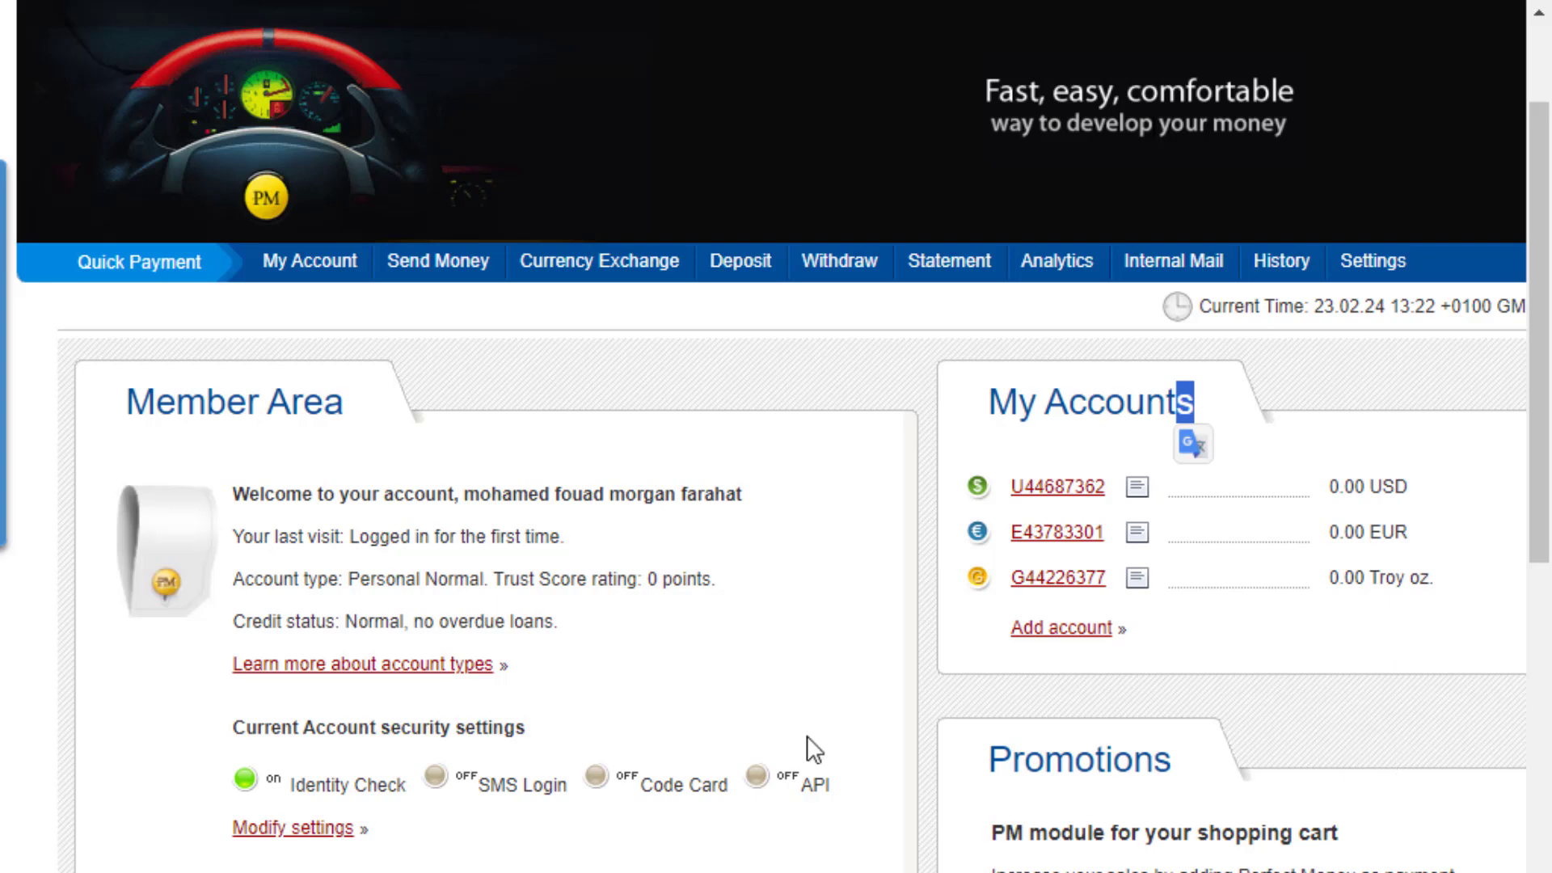
pyautogui.scroll(-2, 863, 707)
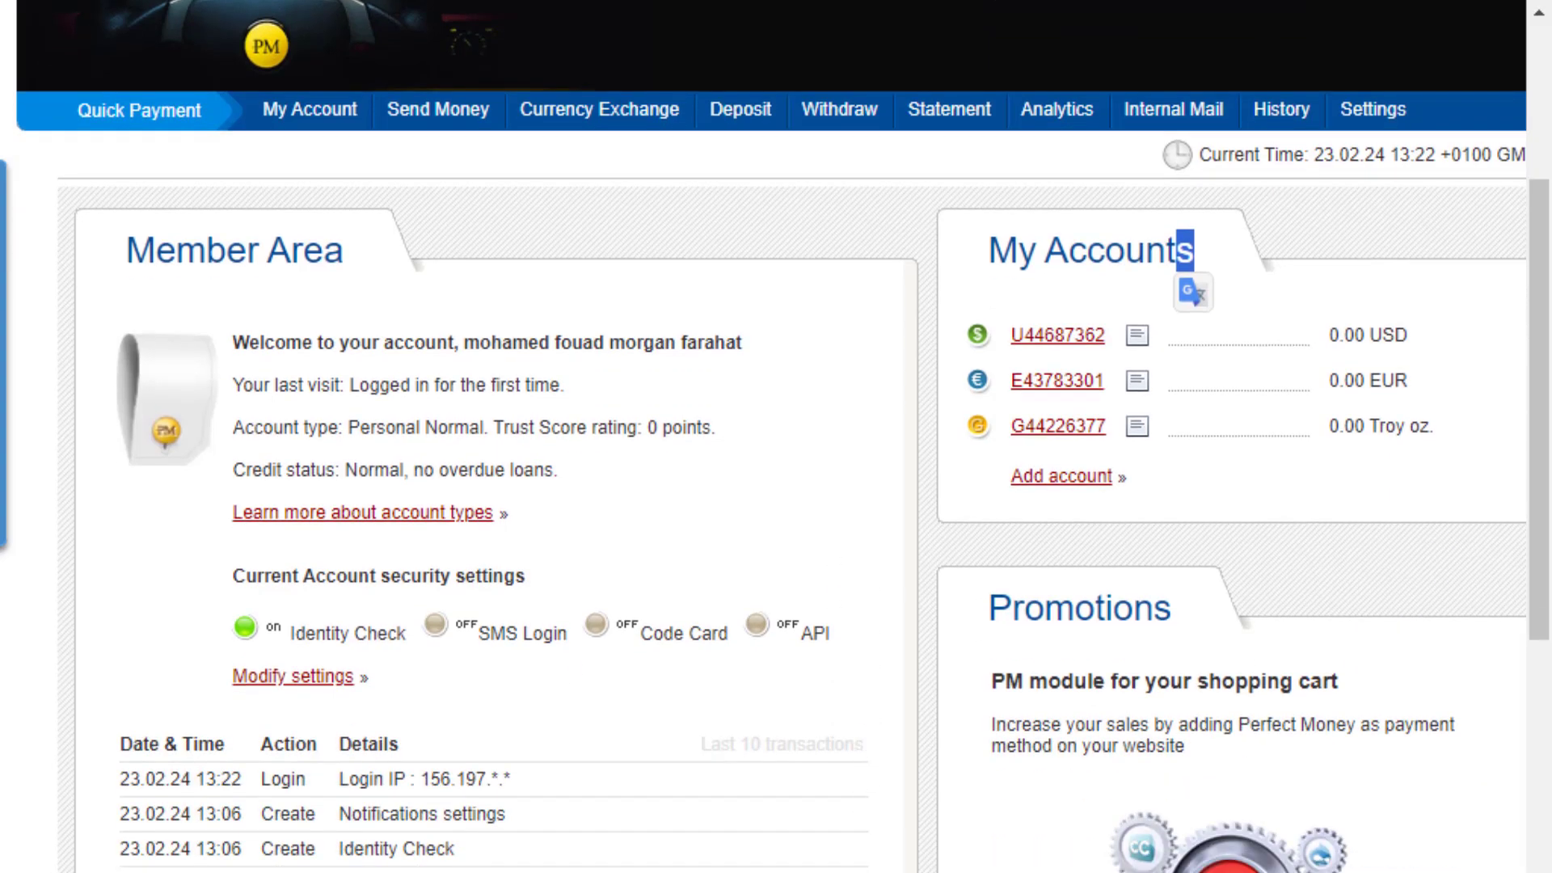
# Look over the member area's account details, security settings and list of recent account activity.
pyautogui.scroll(4, 892, 739)
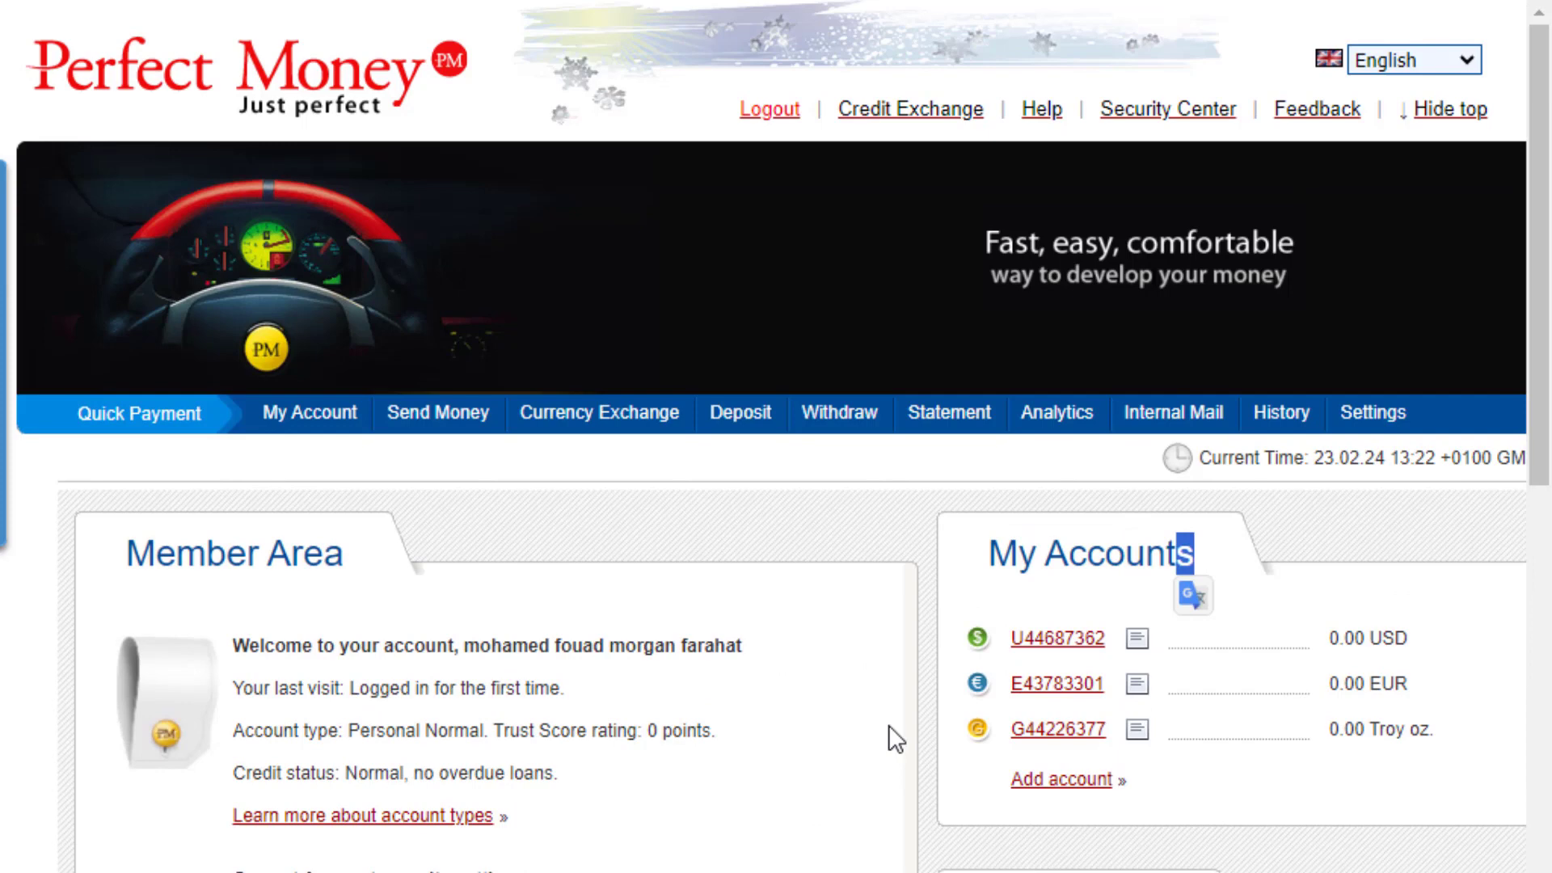
pyautogui.click(926, 473)
pyautogui.scroll(-5, 927, 473)
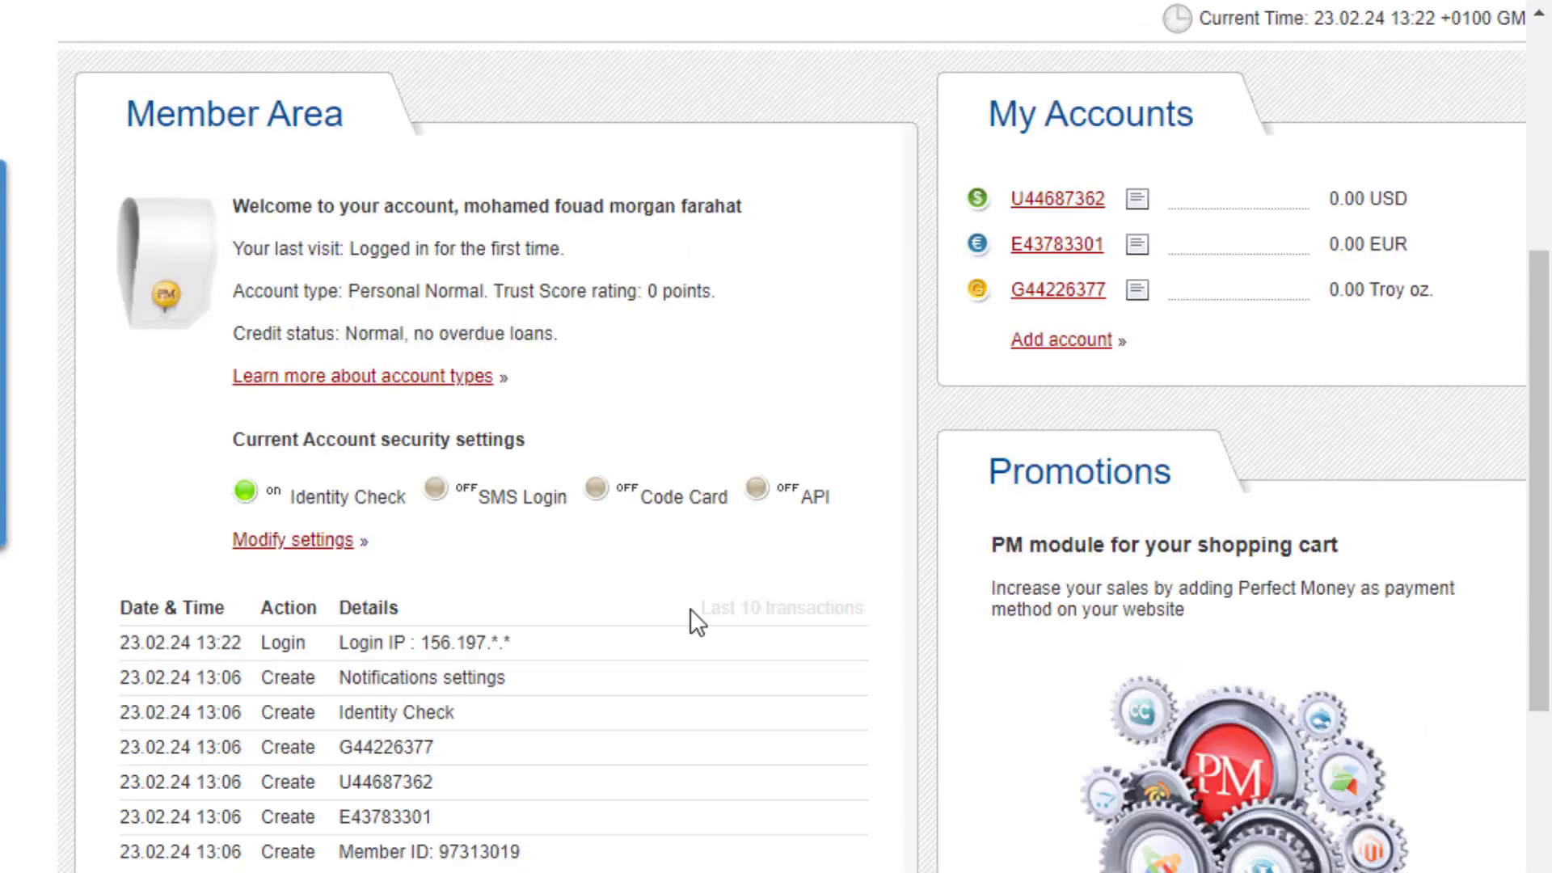
pyautogui.scroll(5, 928, 512)
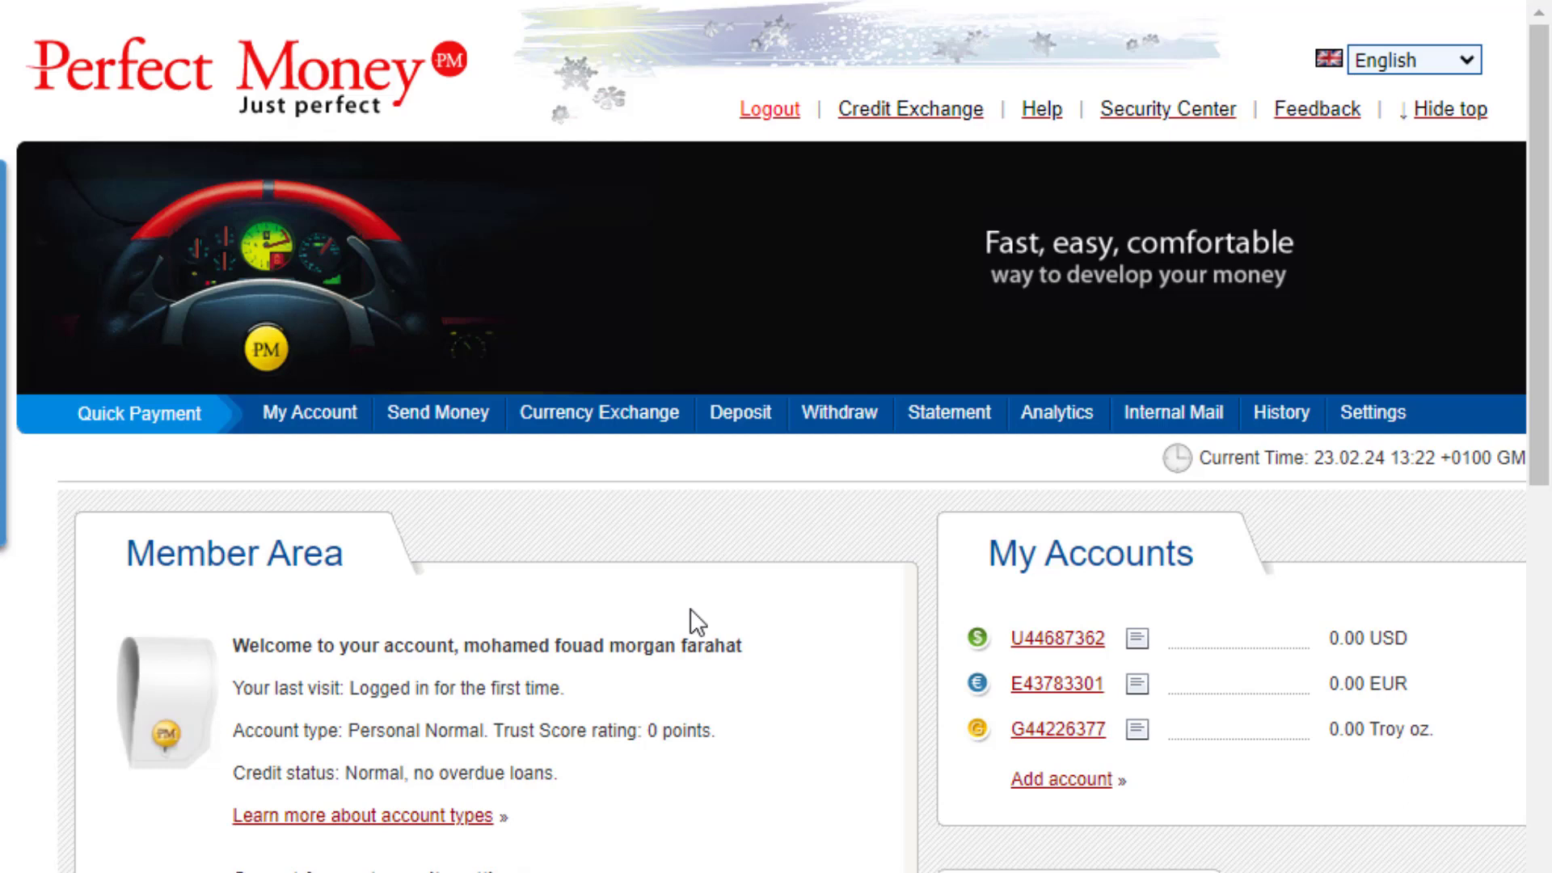
# Open the profile settings and go to Verification management in the Account Verification section.
pyautogui.click(1373, 412)
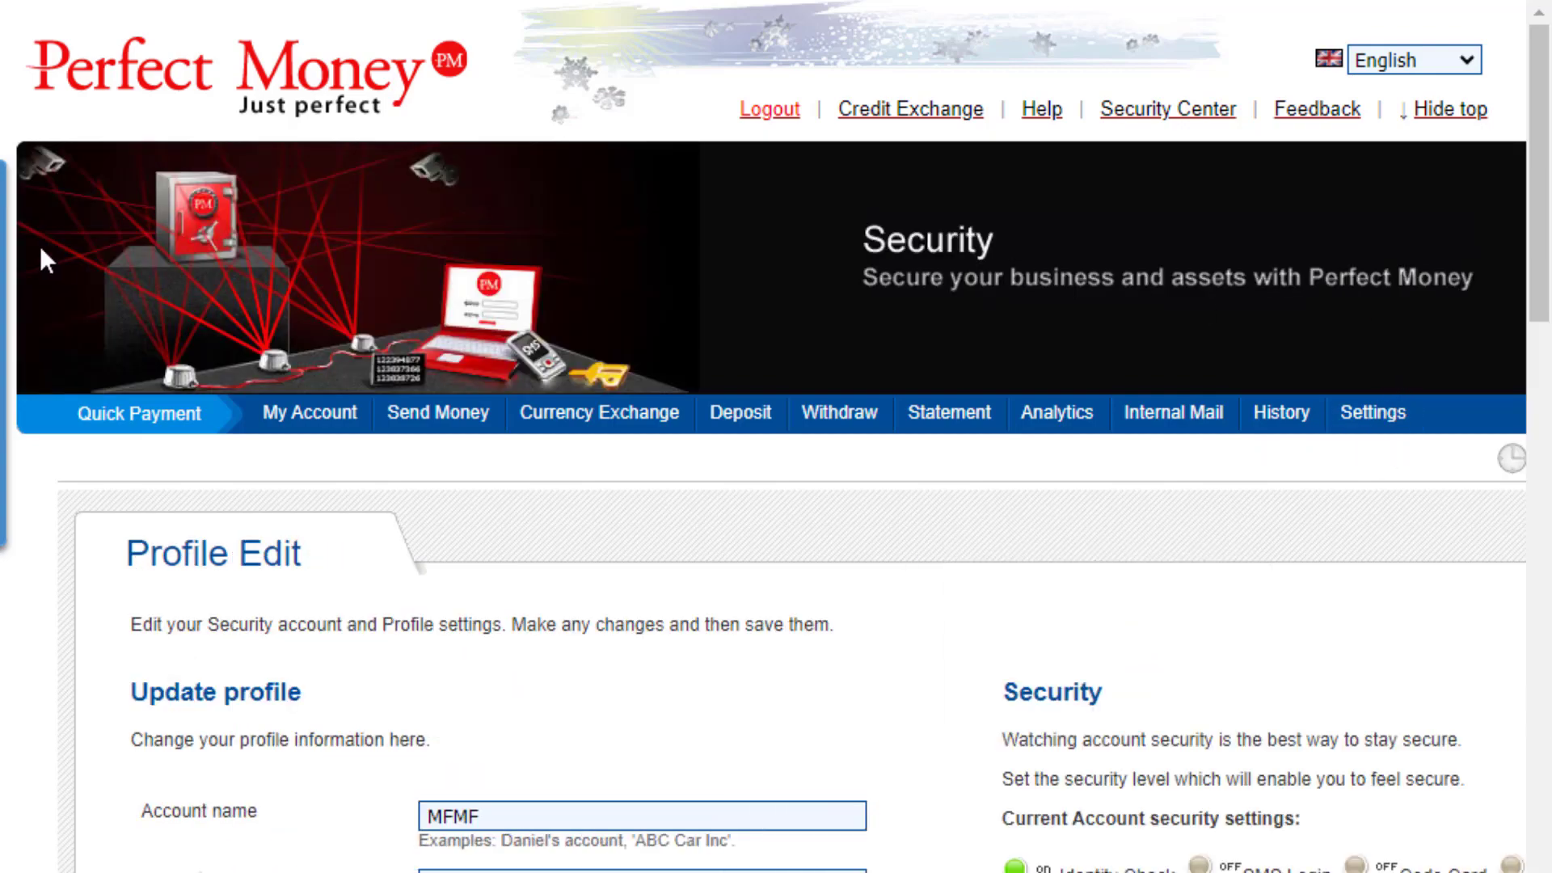
pyautogui.scroll(-7, 333, 398)
pyautogui.scroll(-12, 839, 436)
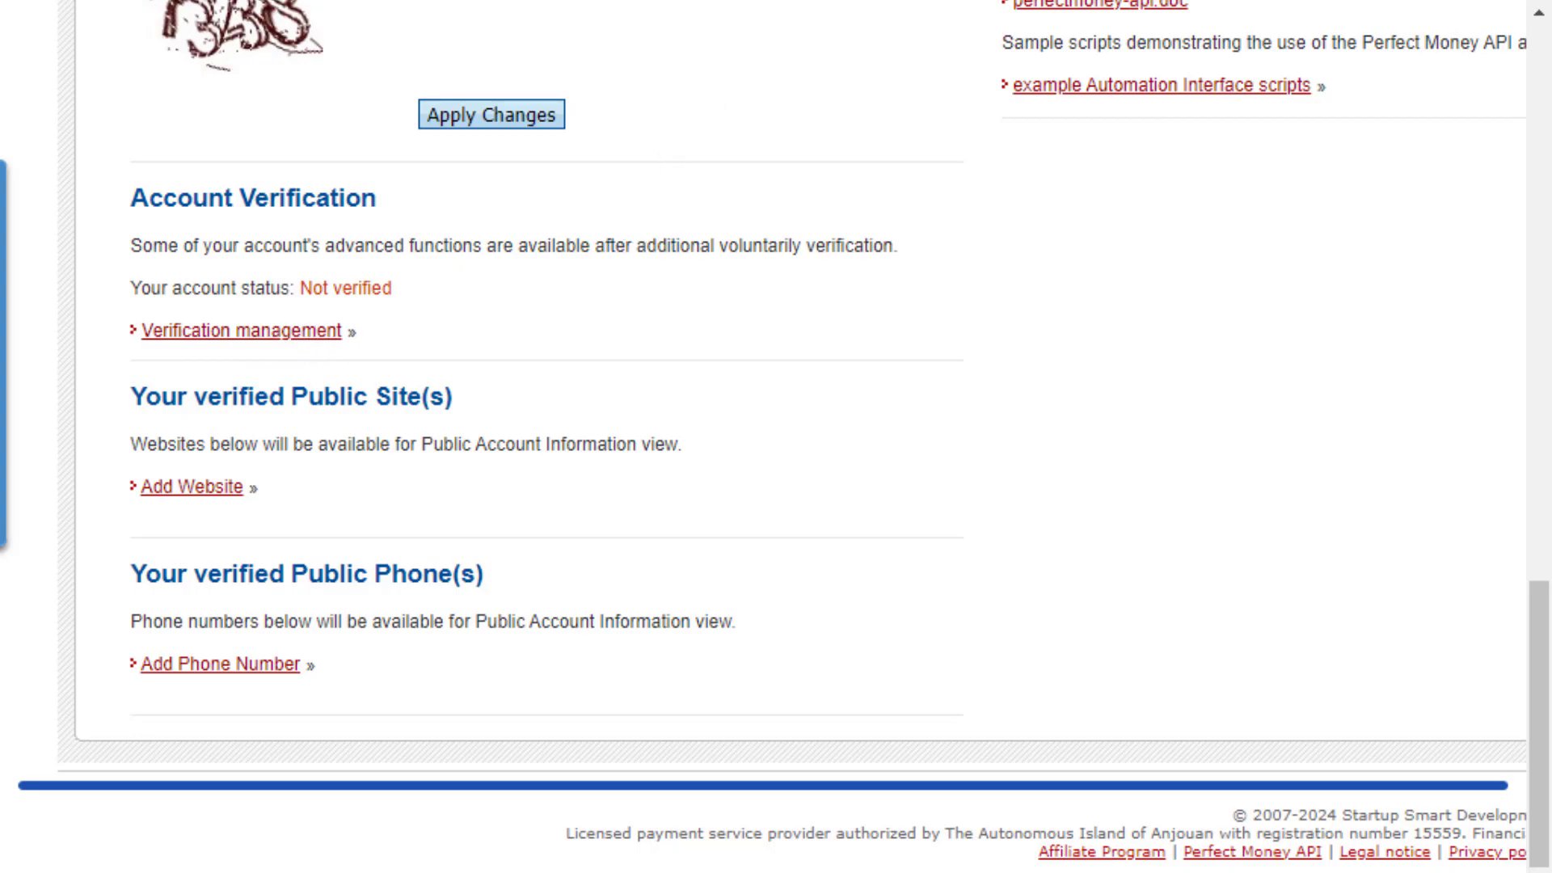
pyautogui.scroll(-7, 880, 566)
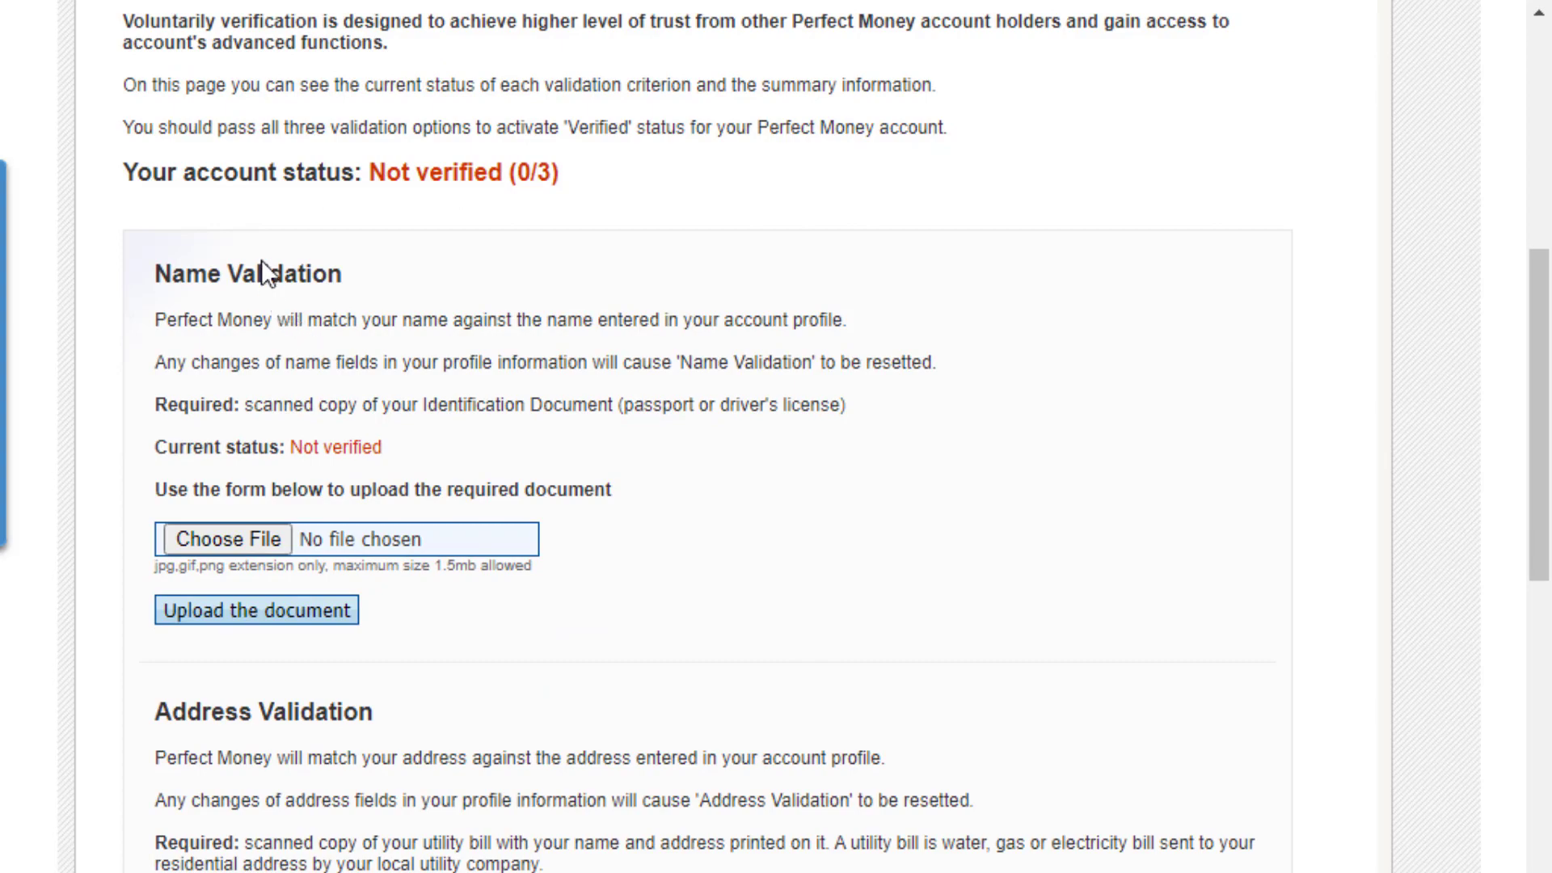
# Read the document requirements and statuses for the name, address and phone validations.
pyautogui.scroll(-3, 249, 216)
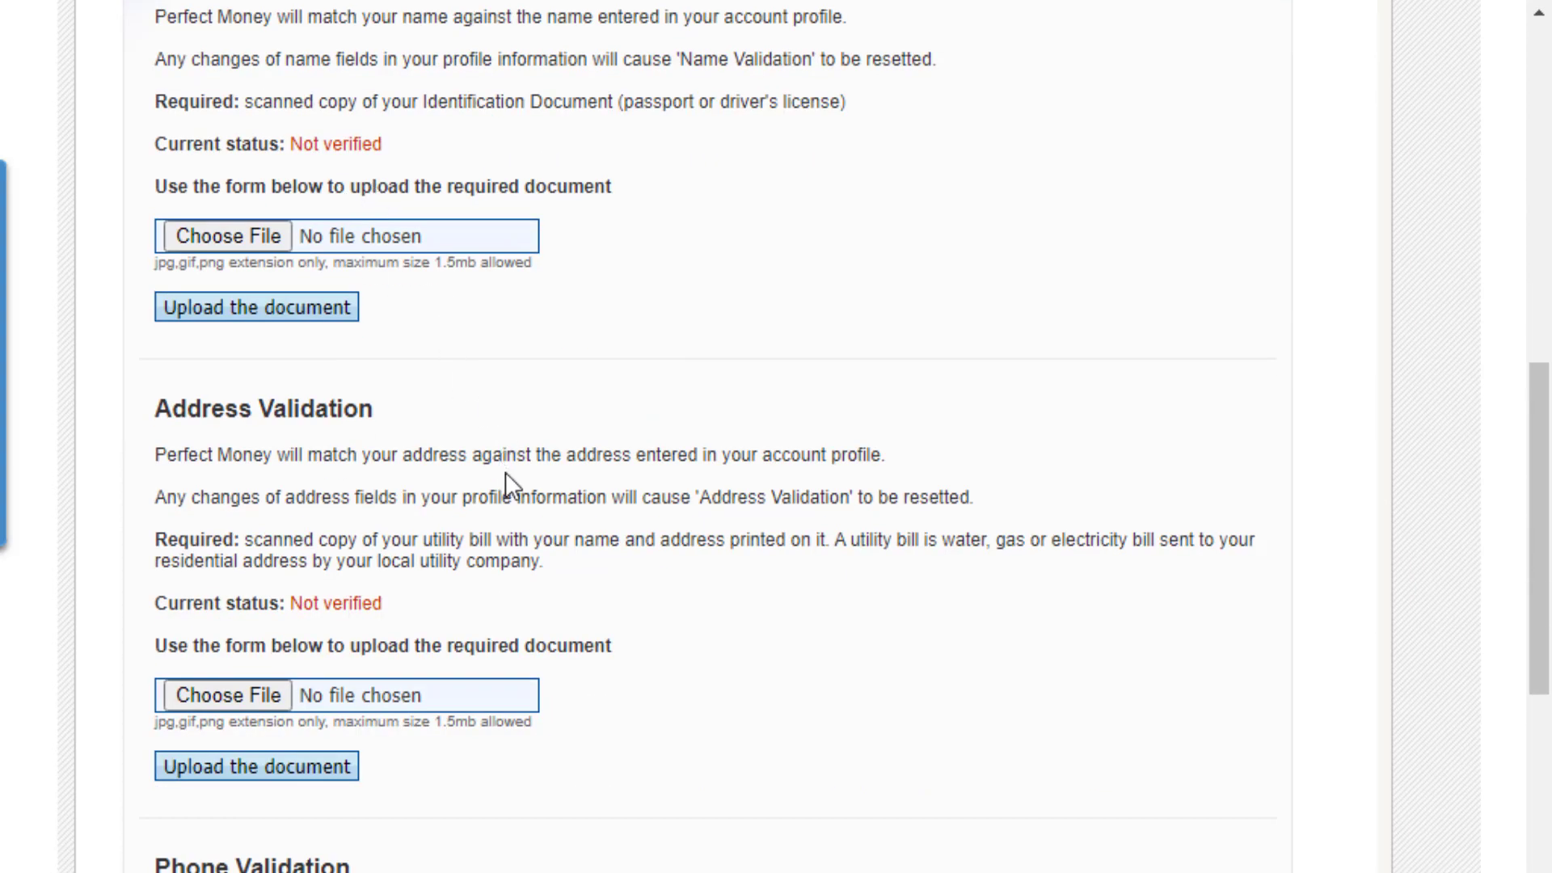
pyautogui.scroll(5, 506, 472)
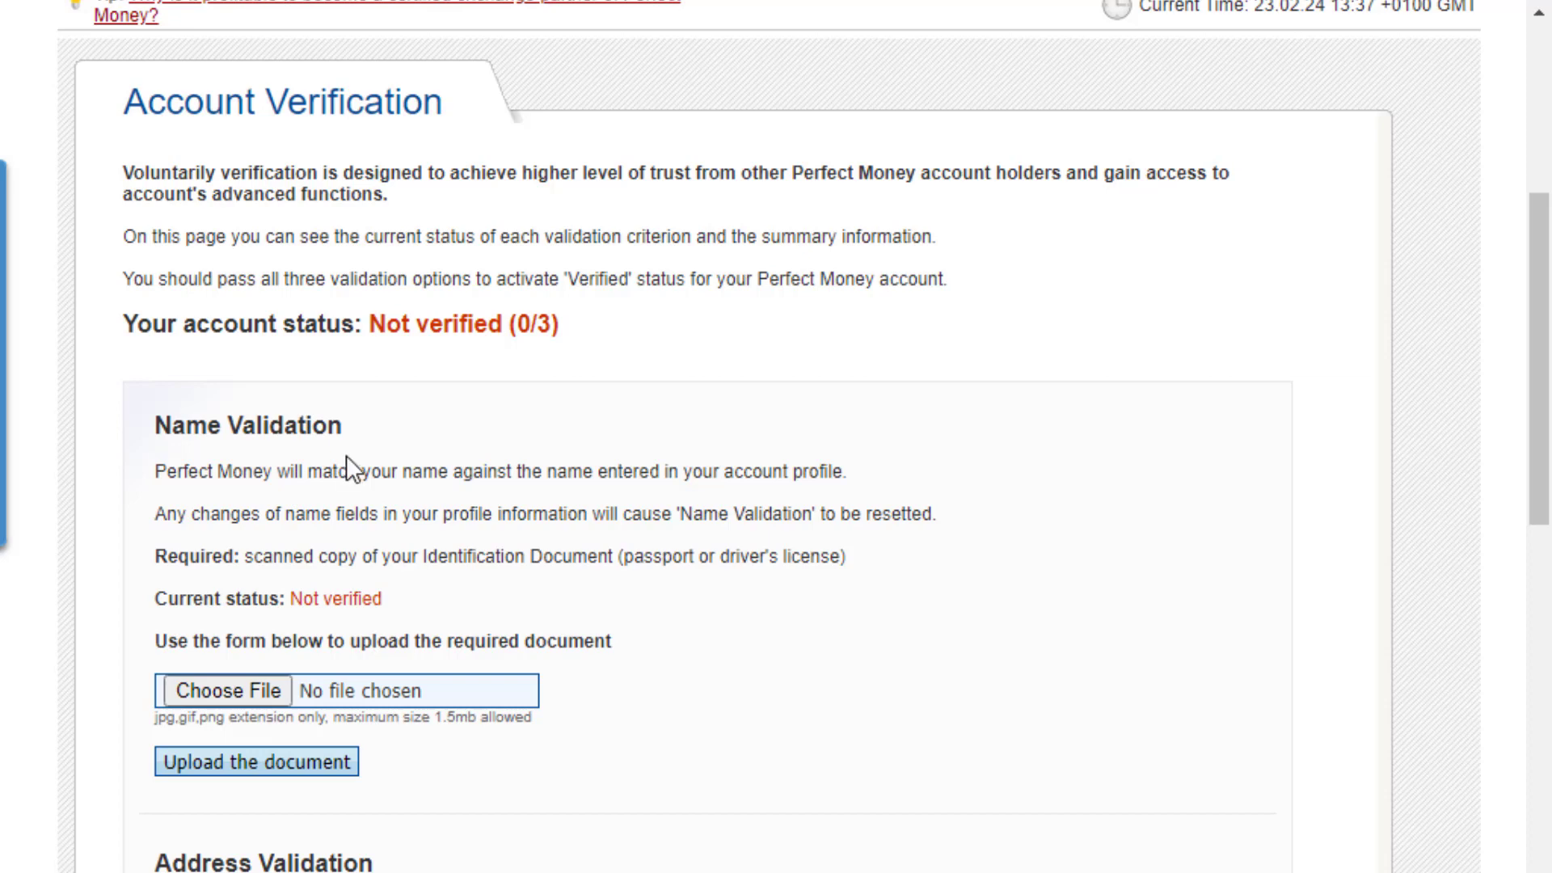
pyautogui.scroll(-3, 485, 603)
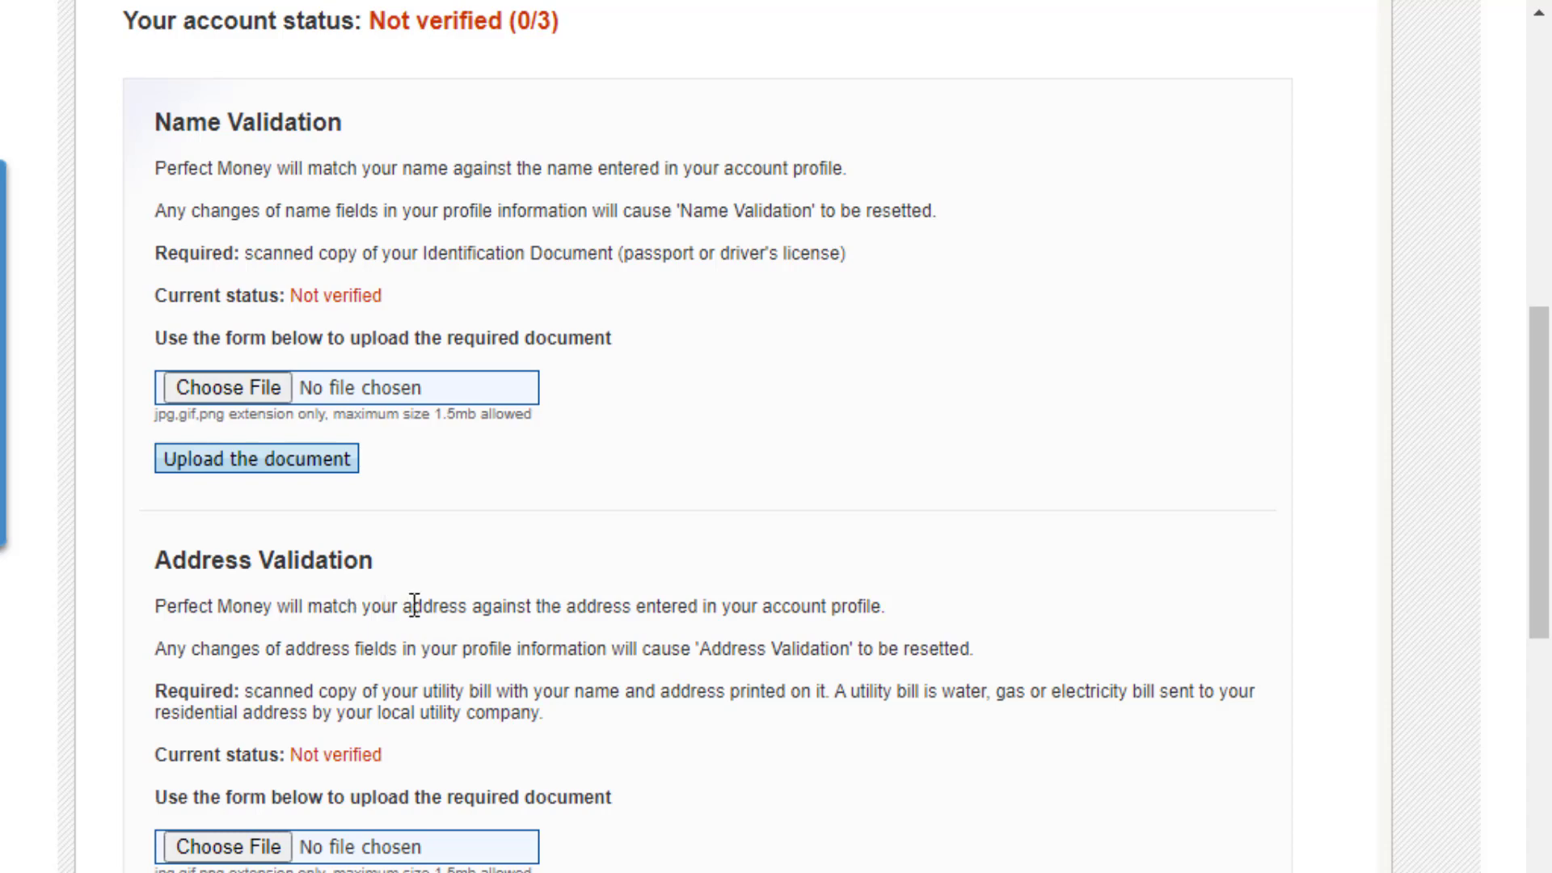
pyautogui.scroll(-7, 413, 605)
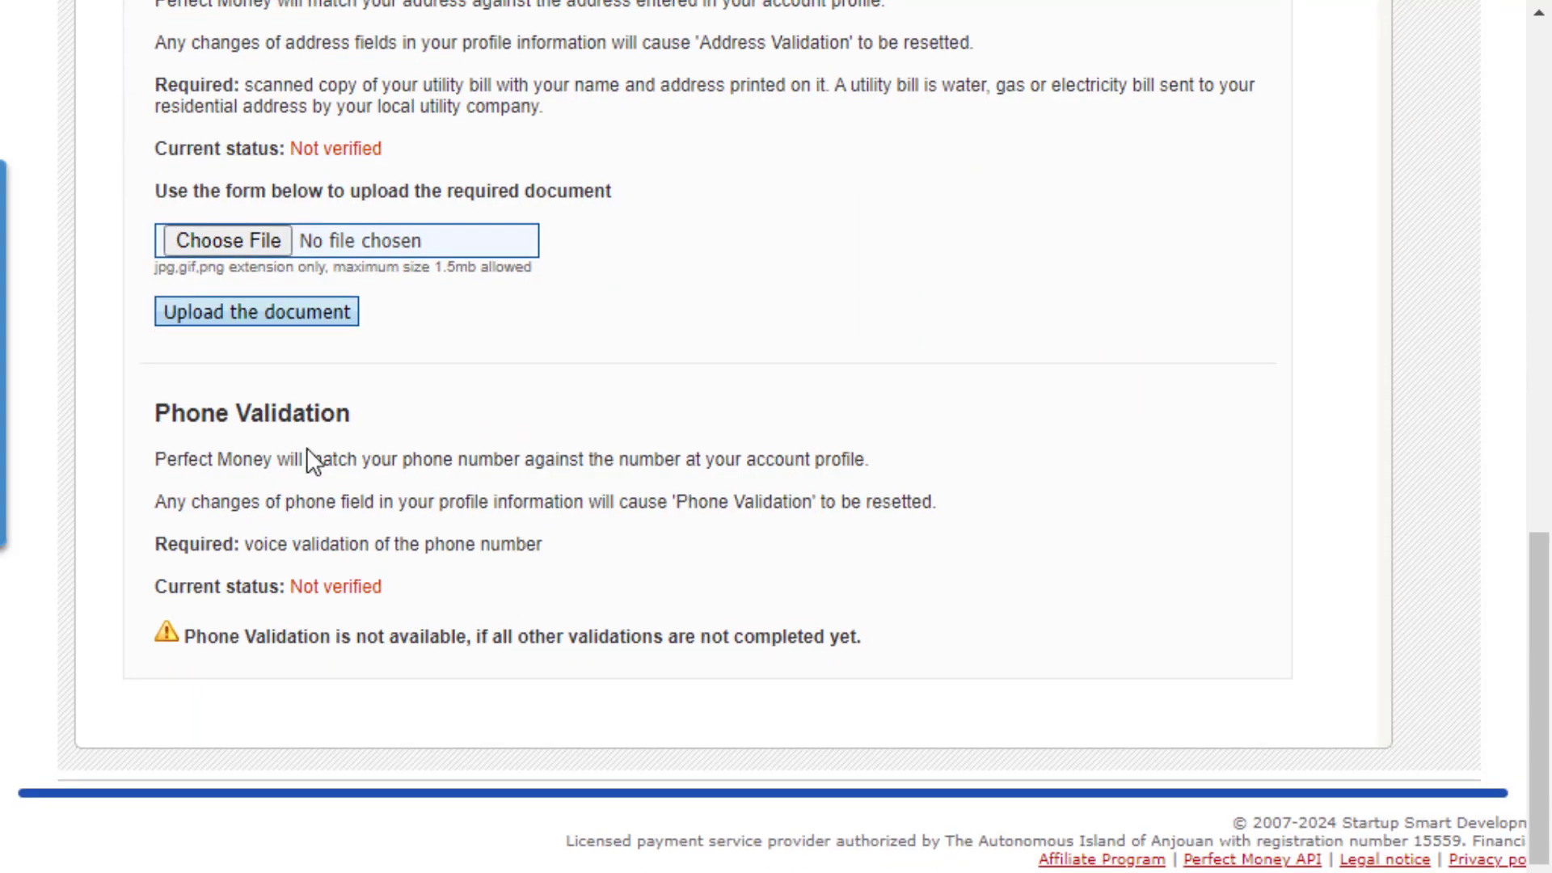
pyautogui.scroll(7, 328, 527)
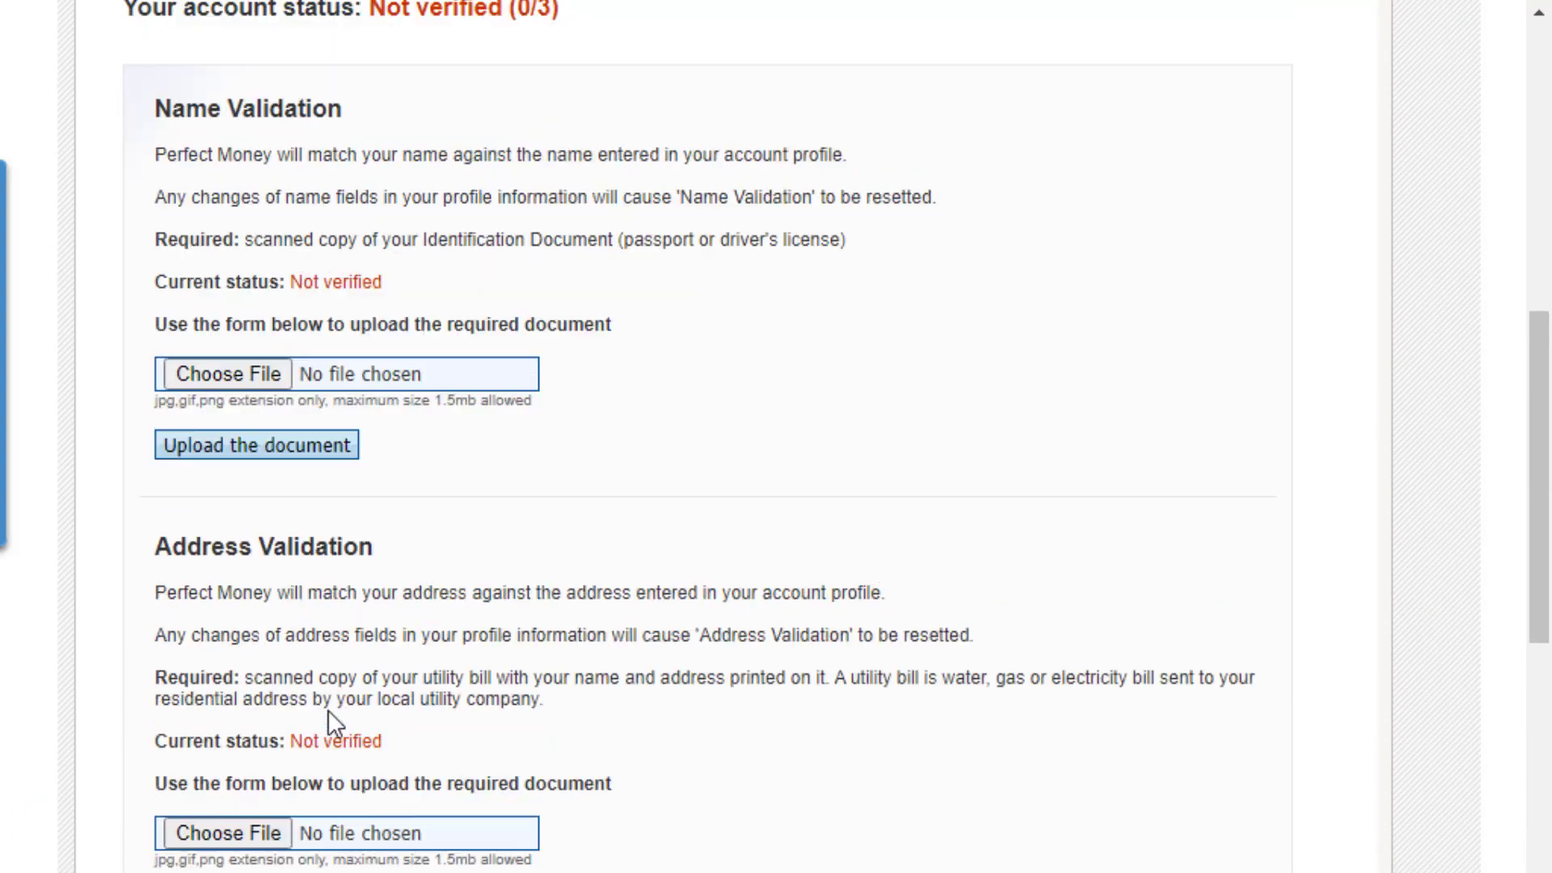
pyautogui.scroll(2, 328, 709)
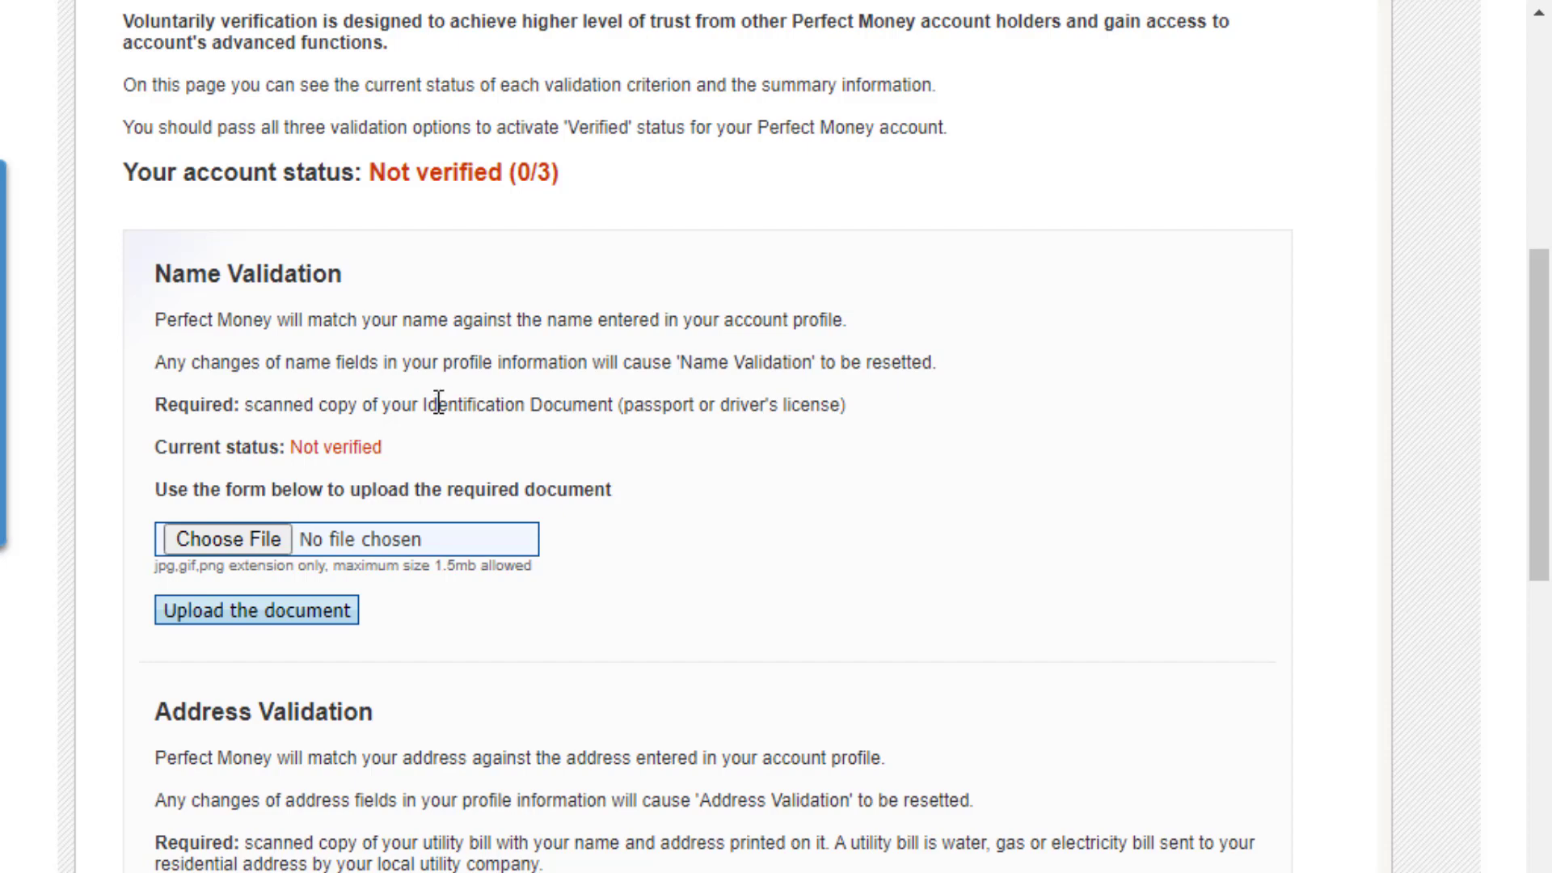
pyautogui.scroll(-2, 507, 373)
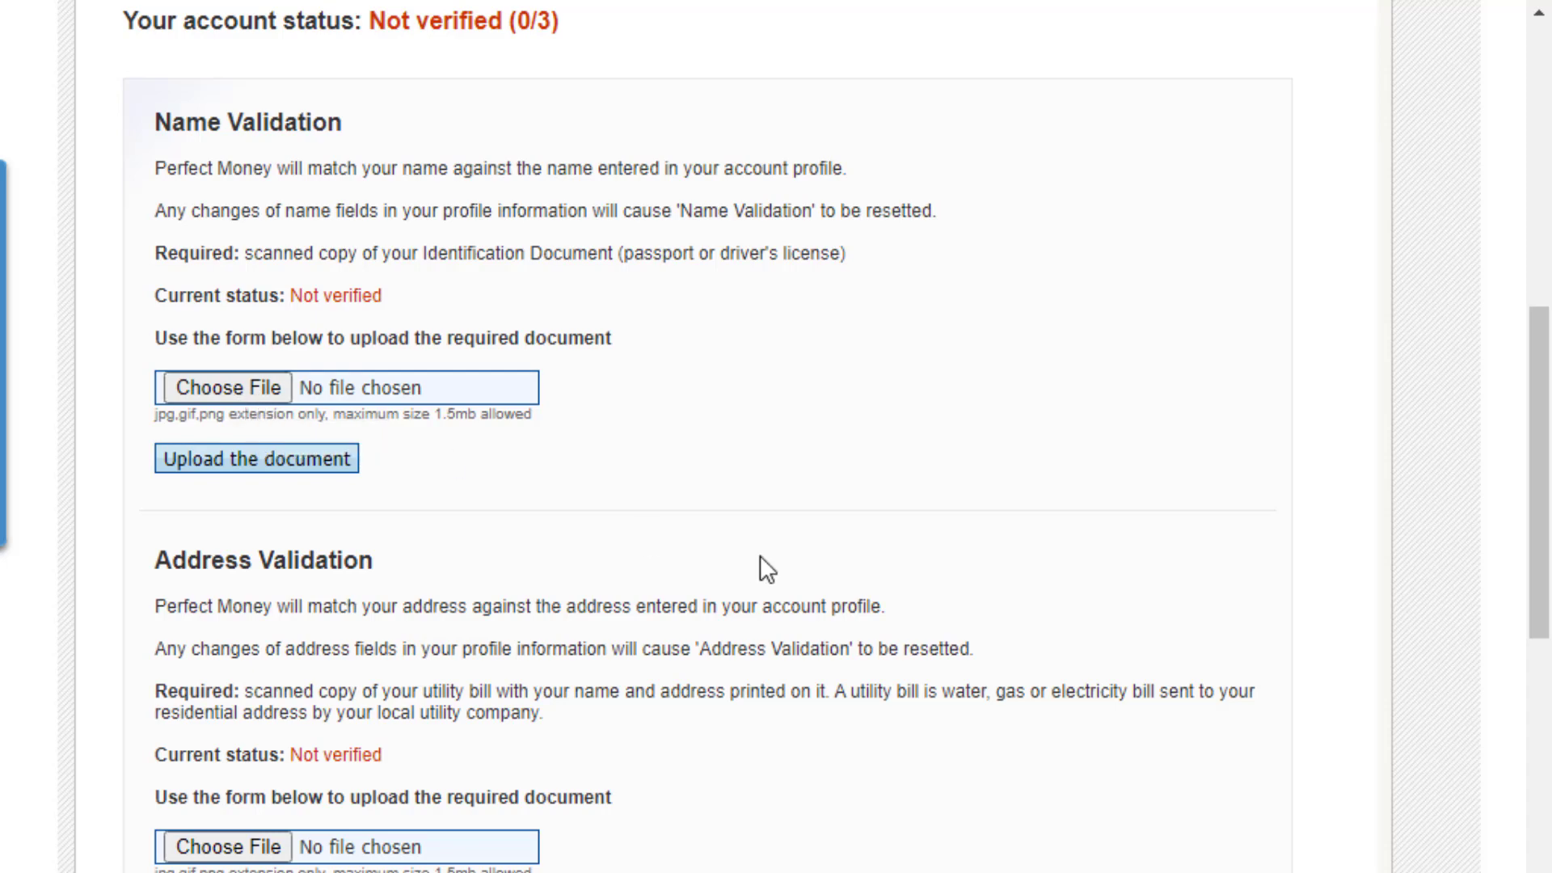
# Upload 3.jpg as the Address Validation document and return to the account verification page.
pyautogui.scroll(-4, 760, 557)
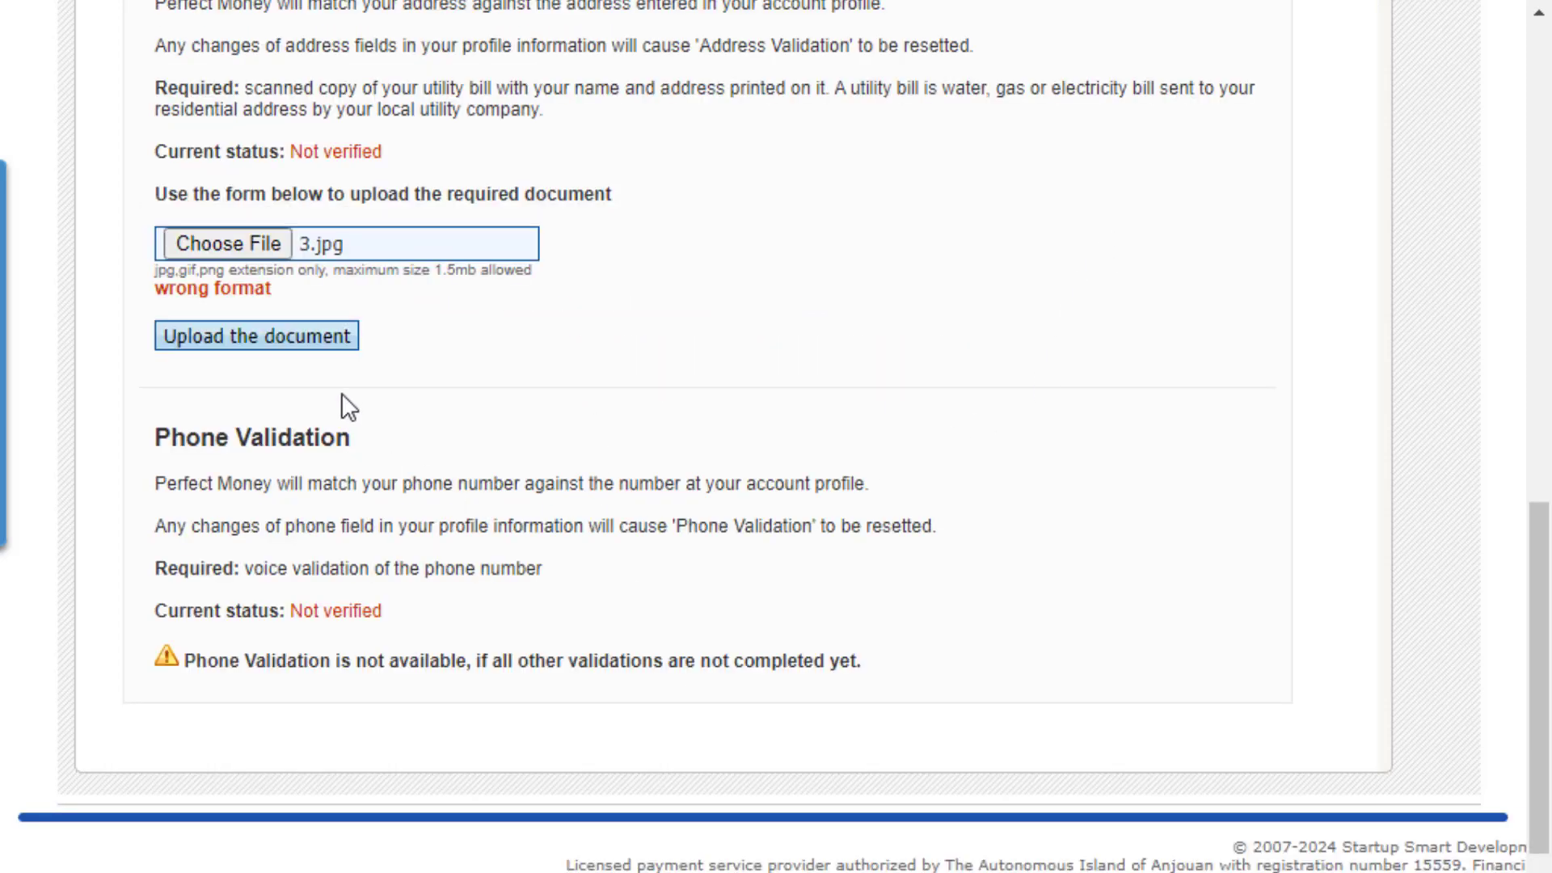
pyautogui.click(238, 347)
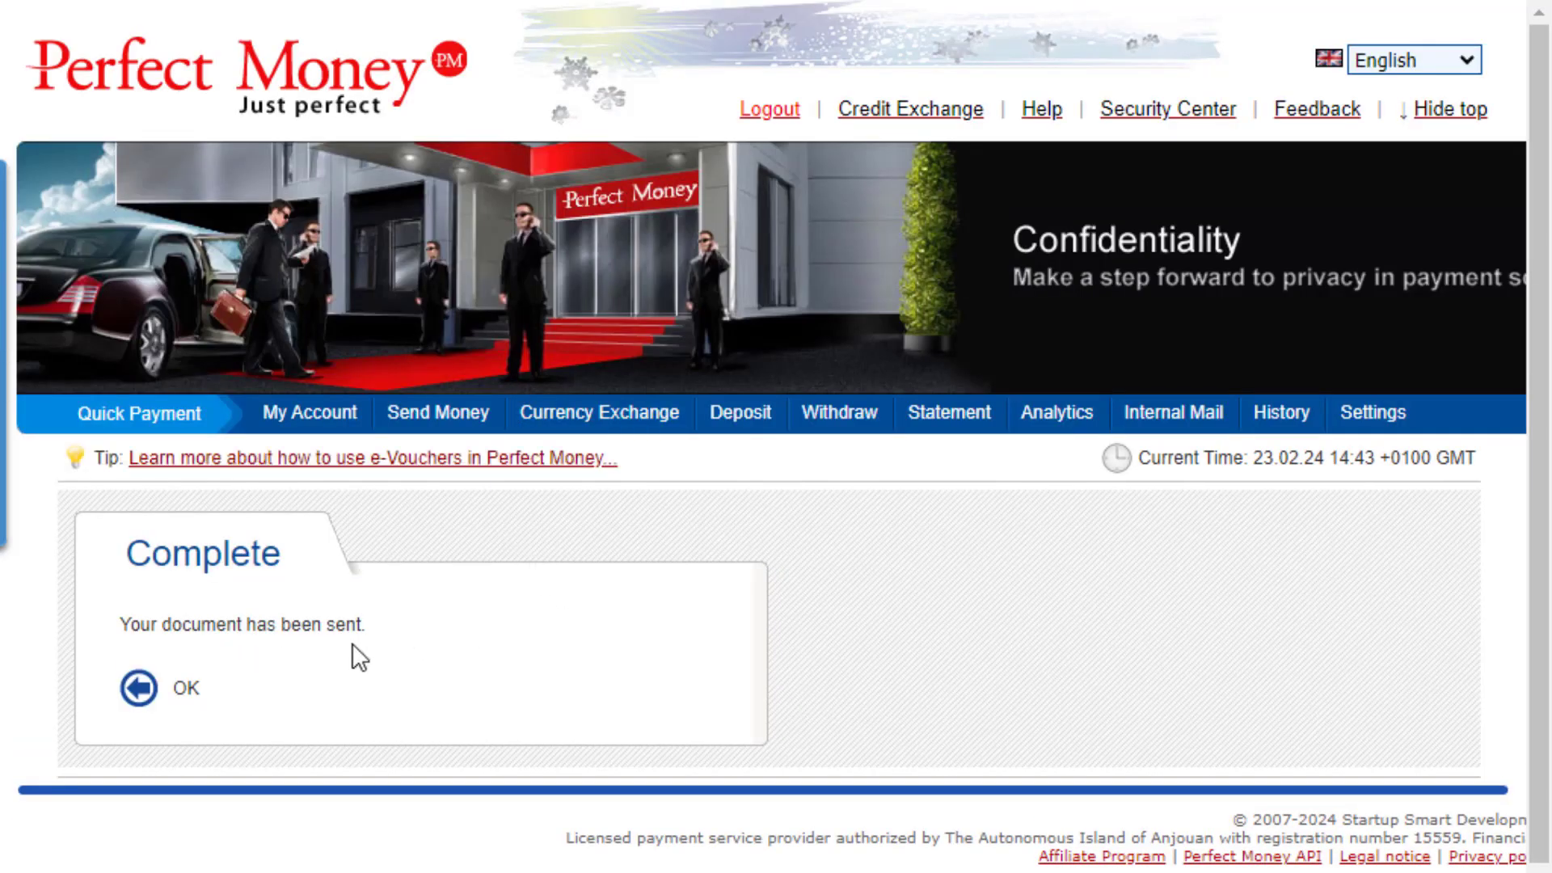
pyautogui.click(142, 695)
# Check the current status of the name, address and phone validations after the document submission.
pyautogui.scroll(-6, 805, 657)
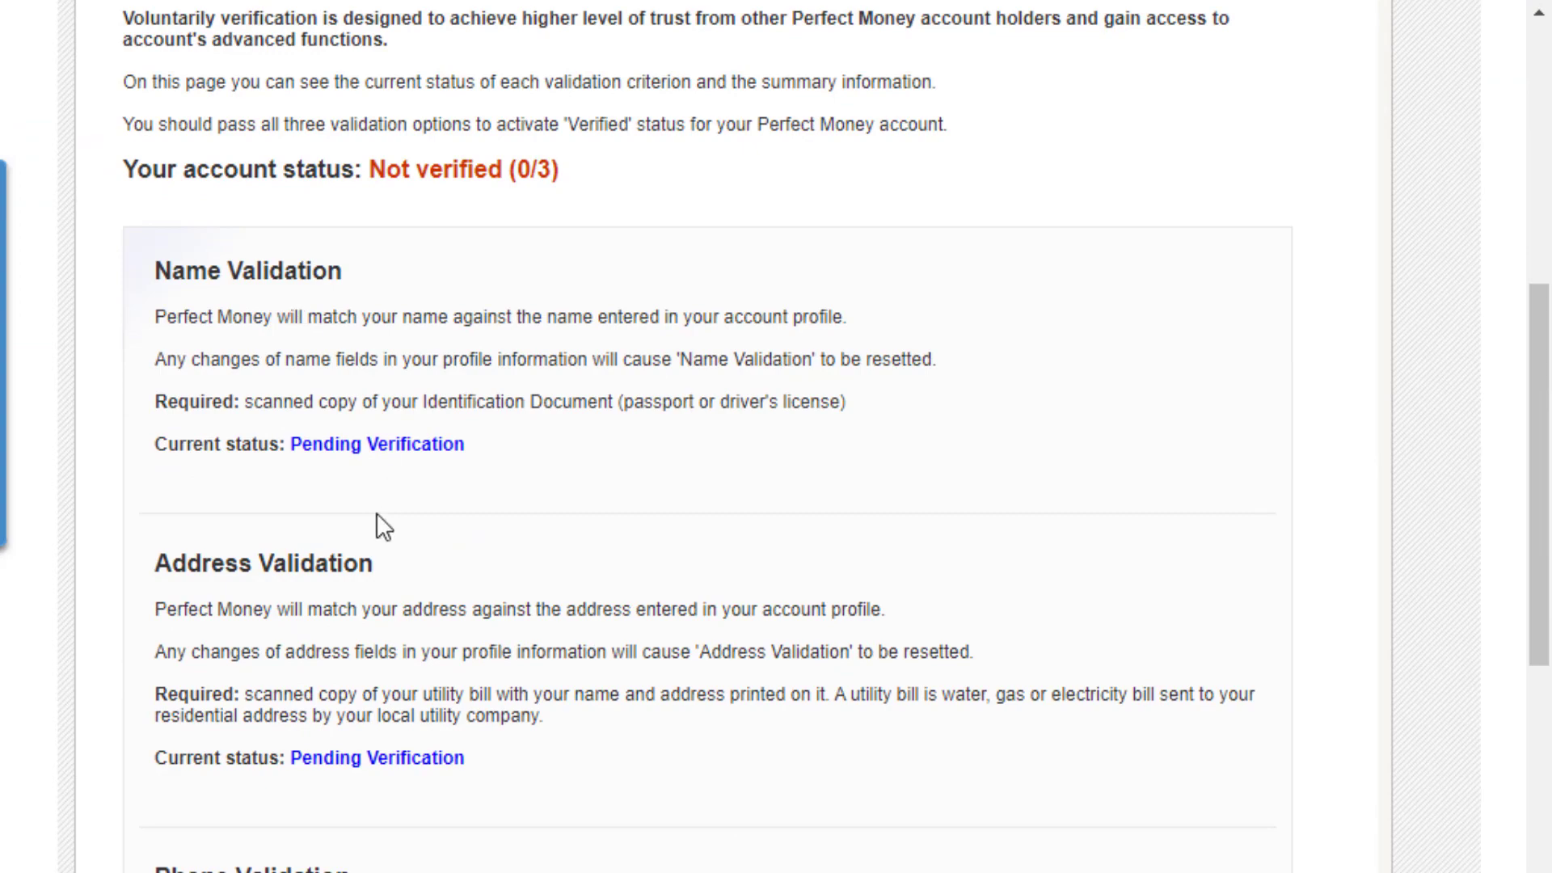
pyautogui.scroll(-2, 447, 533)
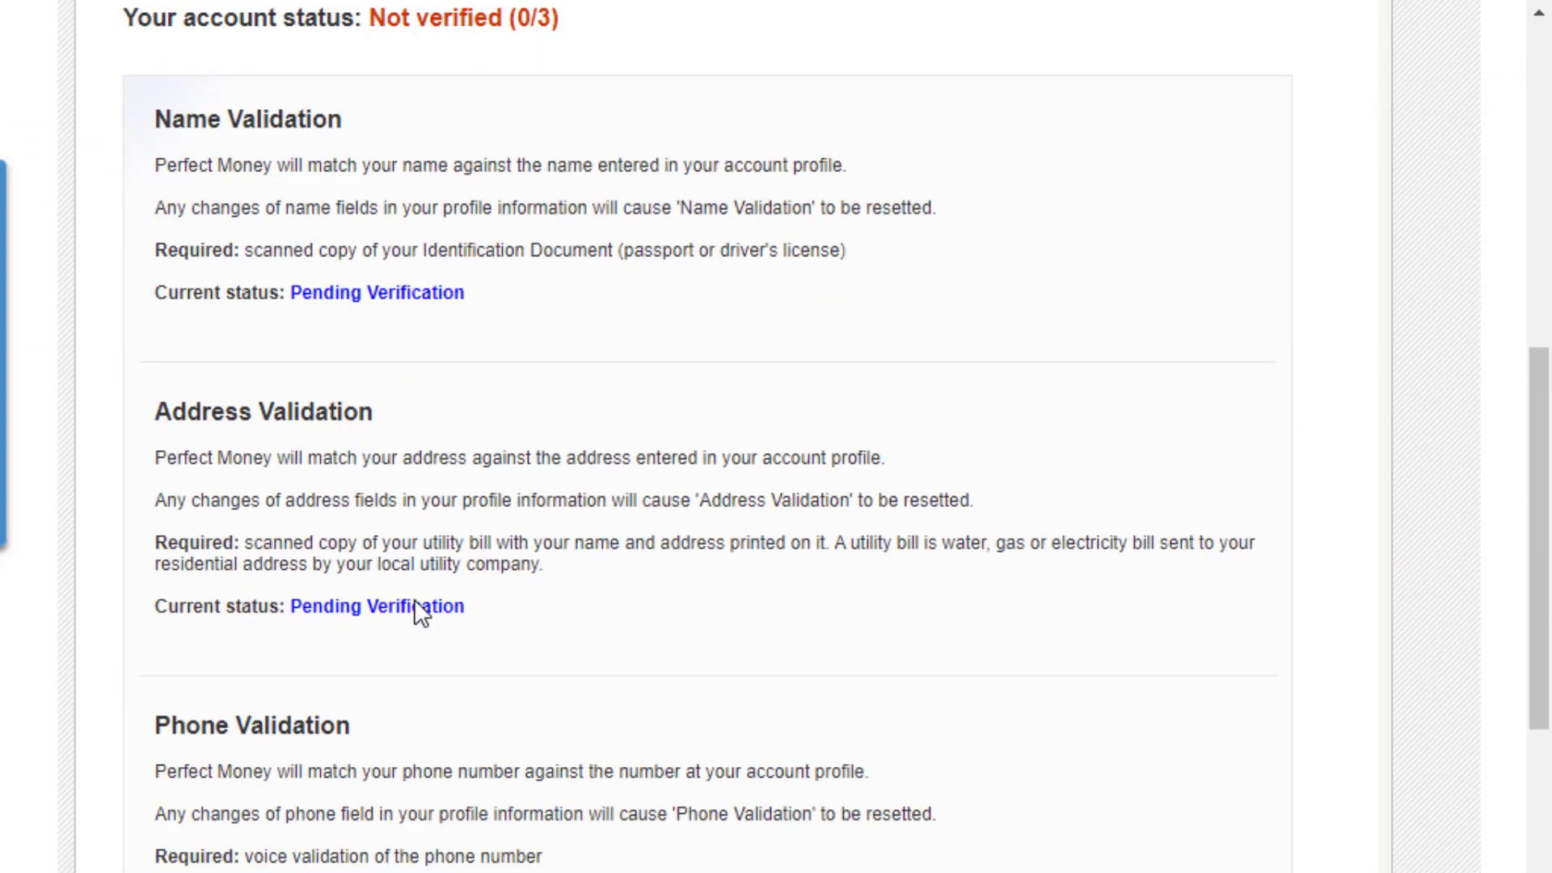
pyautogui.scroll(-4, 433, 641)
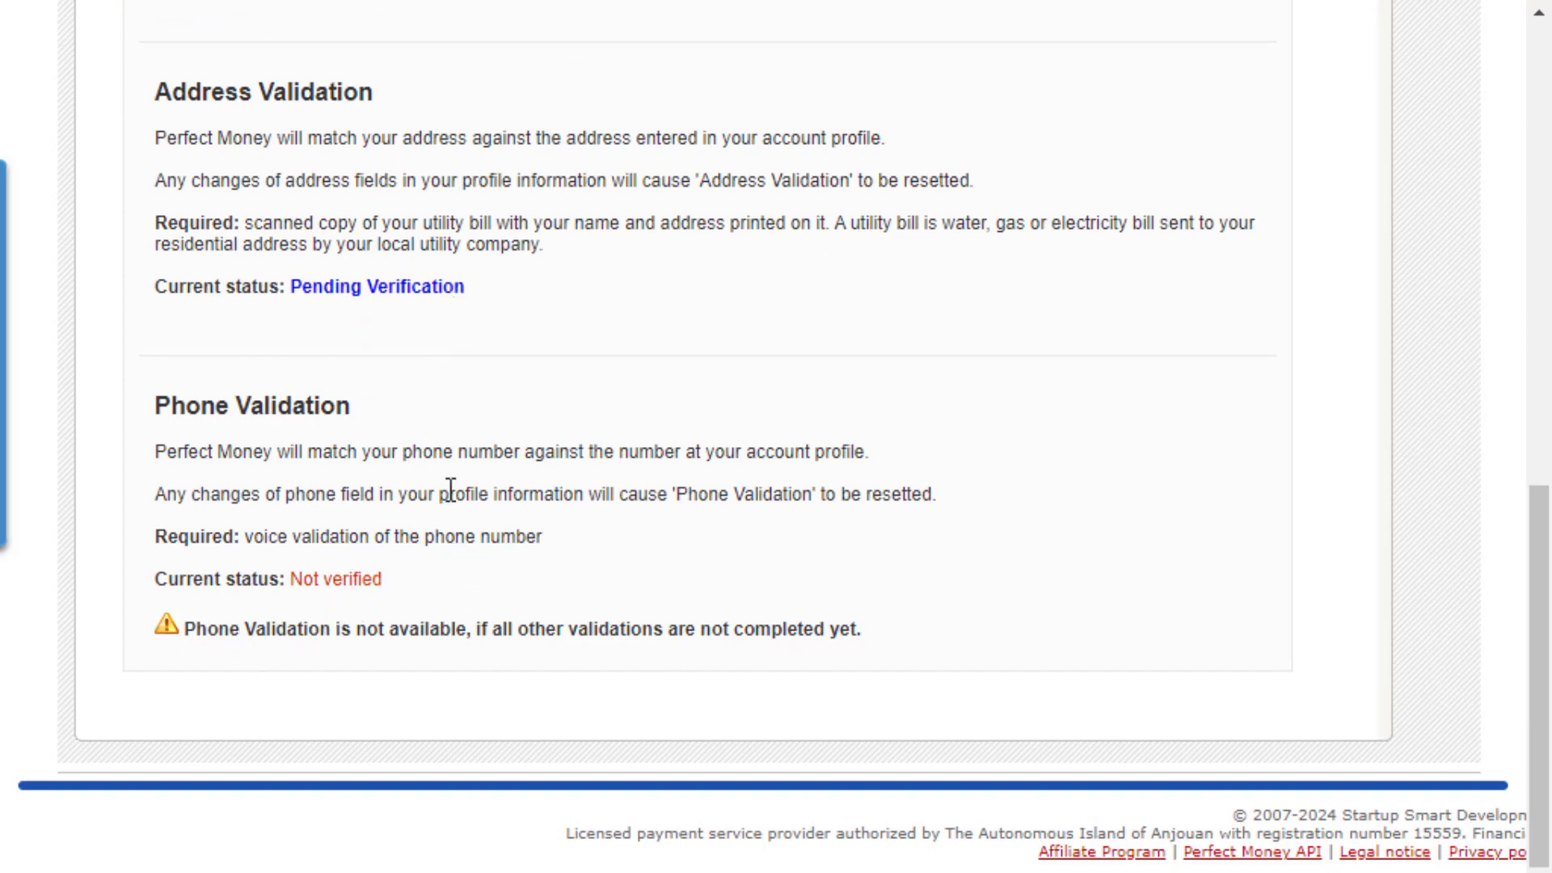
pyautogui.scroll(3, 443, 489)
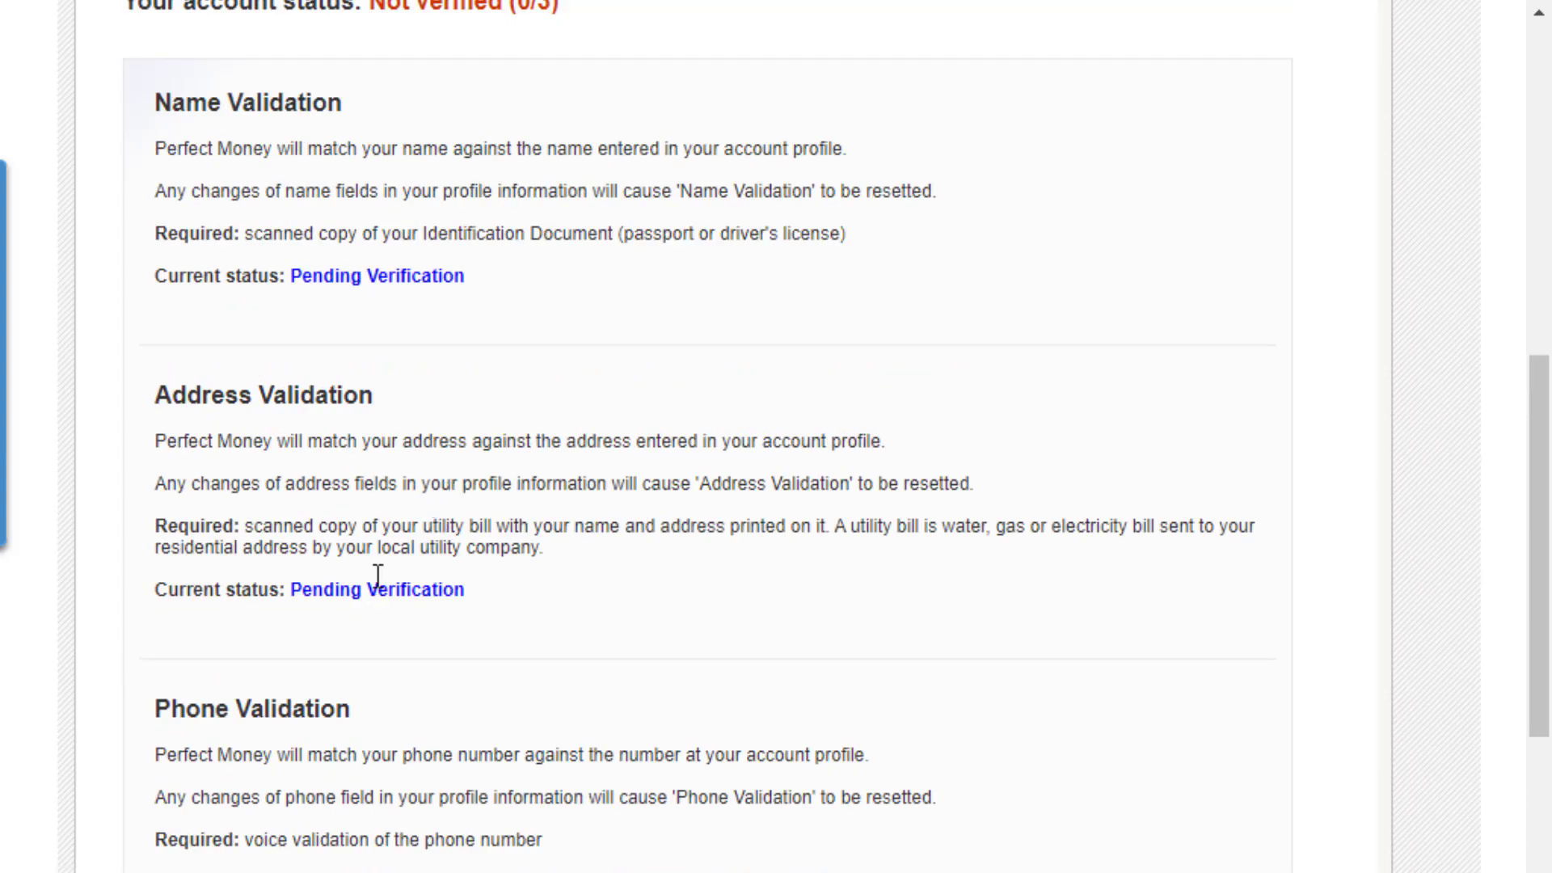
pyautogui.scroll(3, 485, 453)
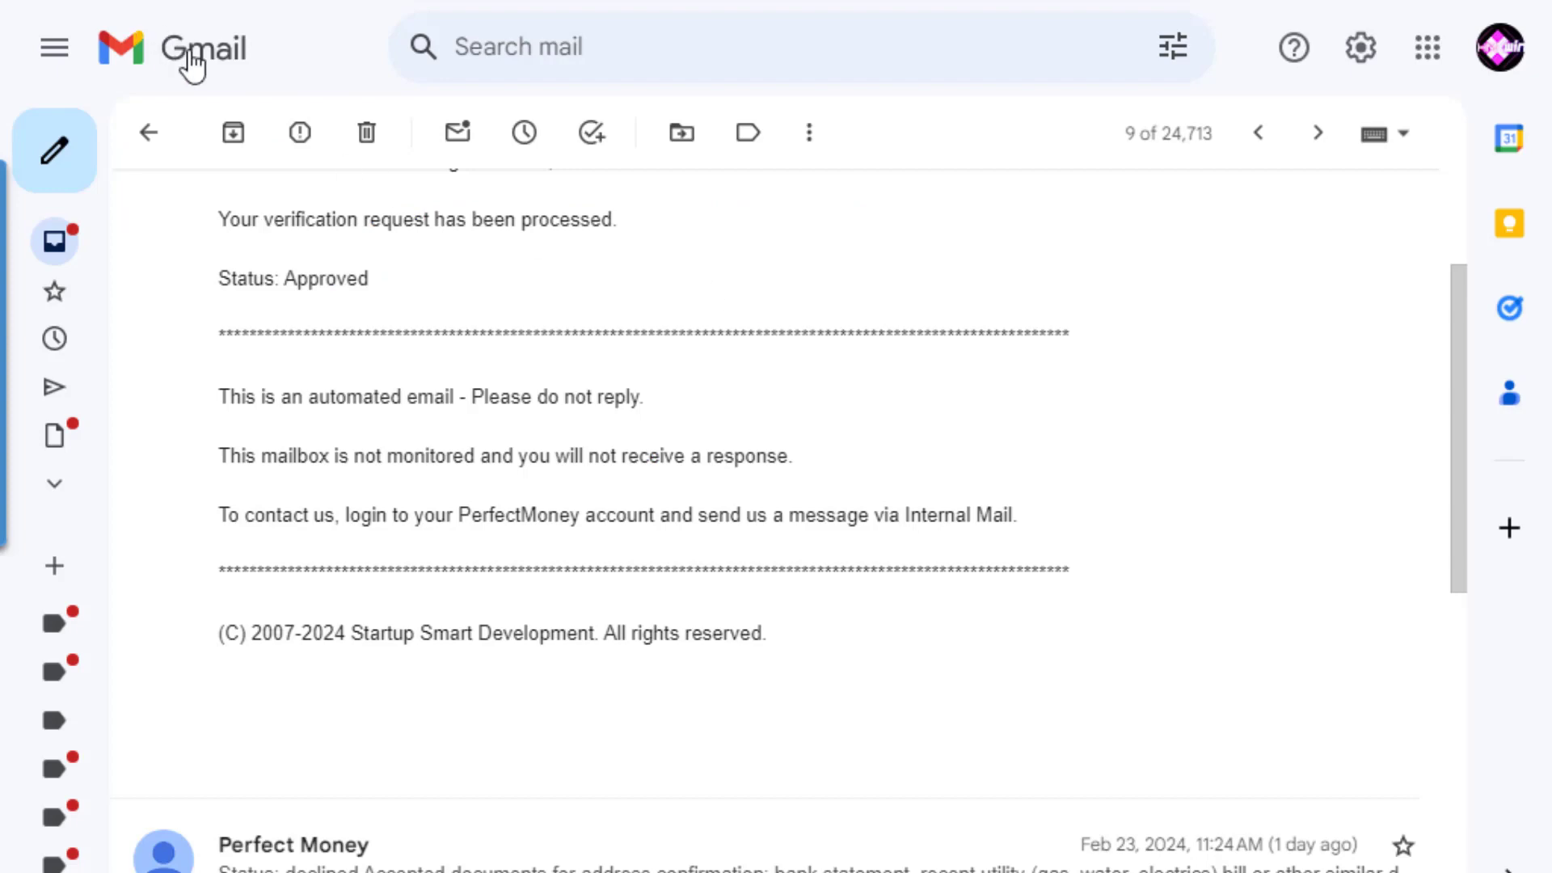
# Switch to Gmail and read the processing notice and status in Perfect Money's verification e-mail.
pyautogui.moveTo(226, 219); pyautogui.dragTo(628, 223)
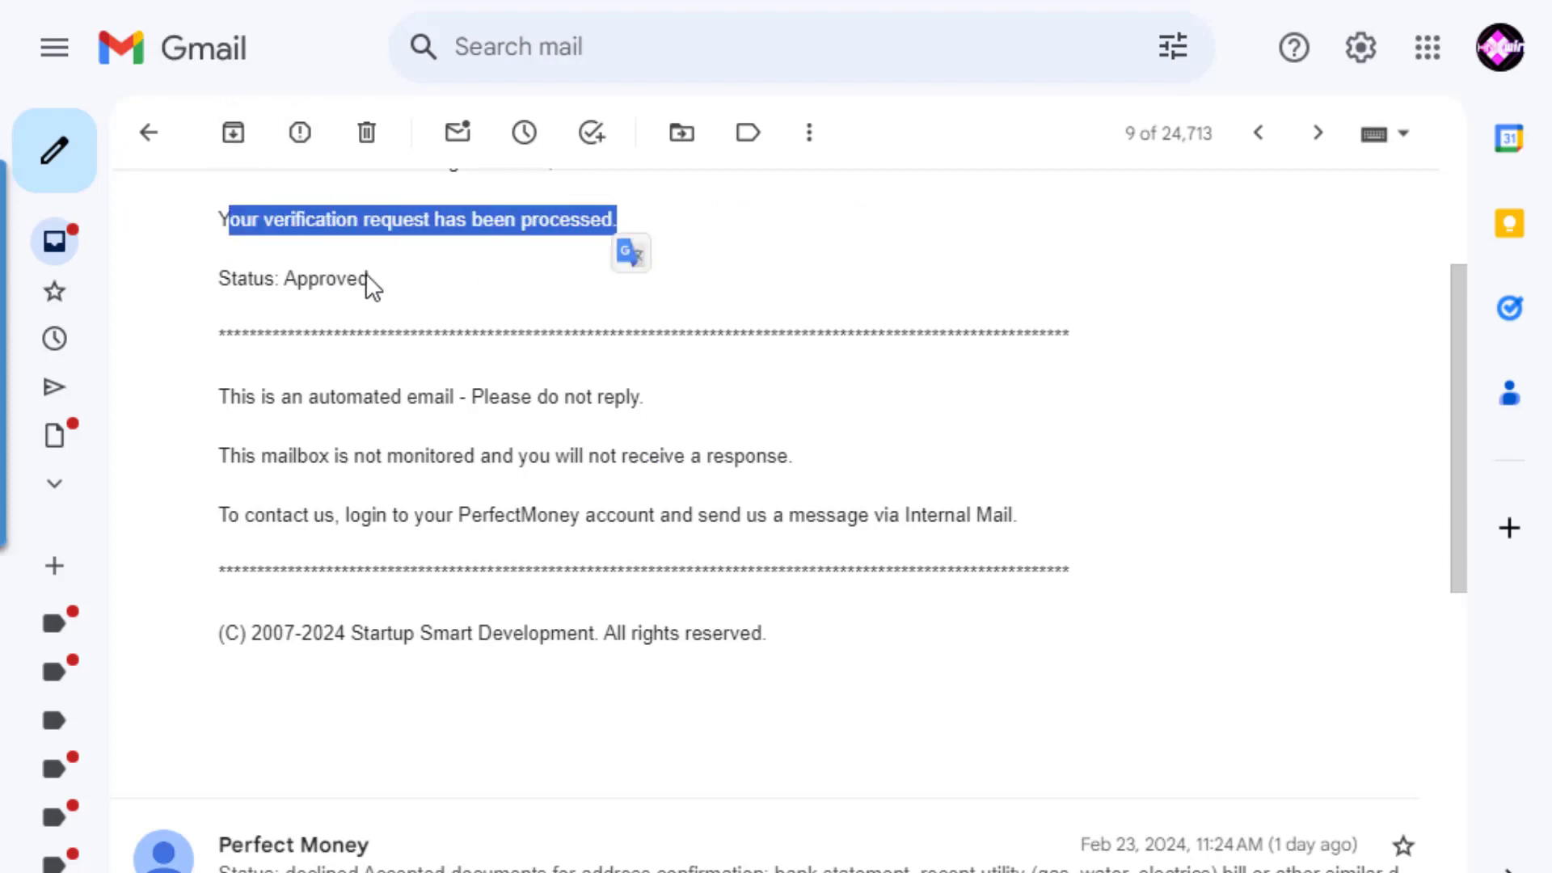
pyautogui.moveTo(177, 283); pyautogui.dragTo(413, 283)
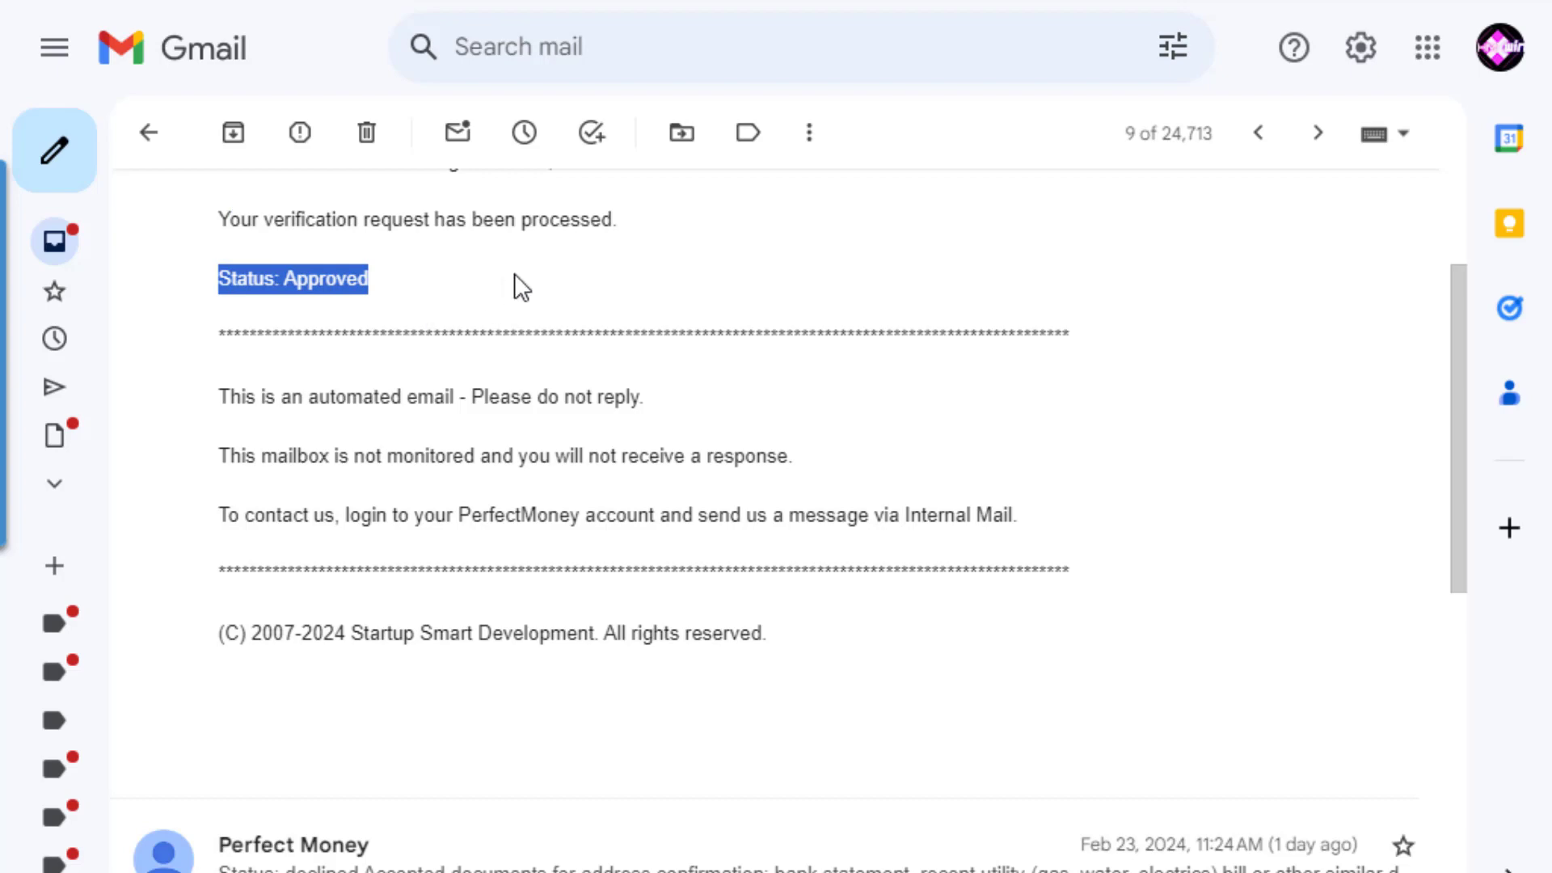
pyautogui.click(337, 331)
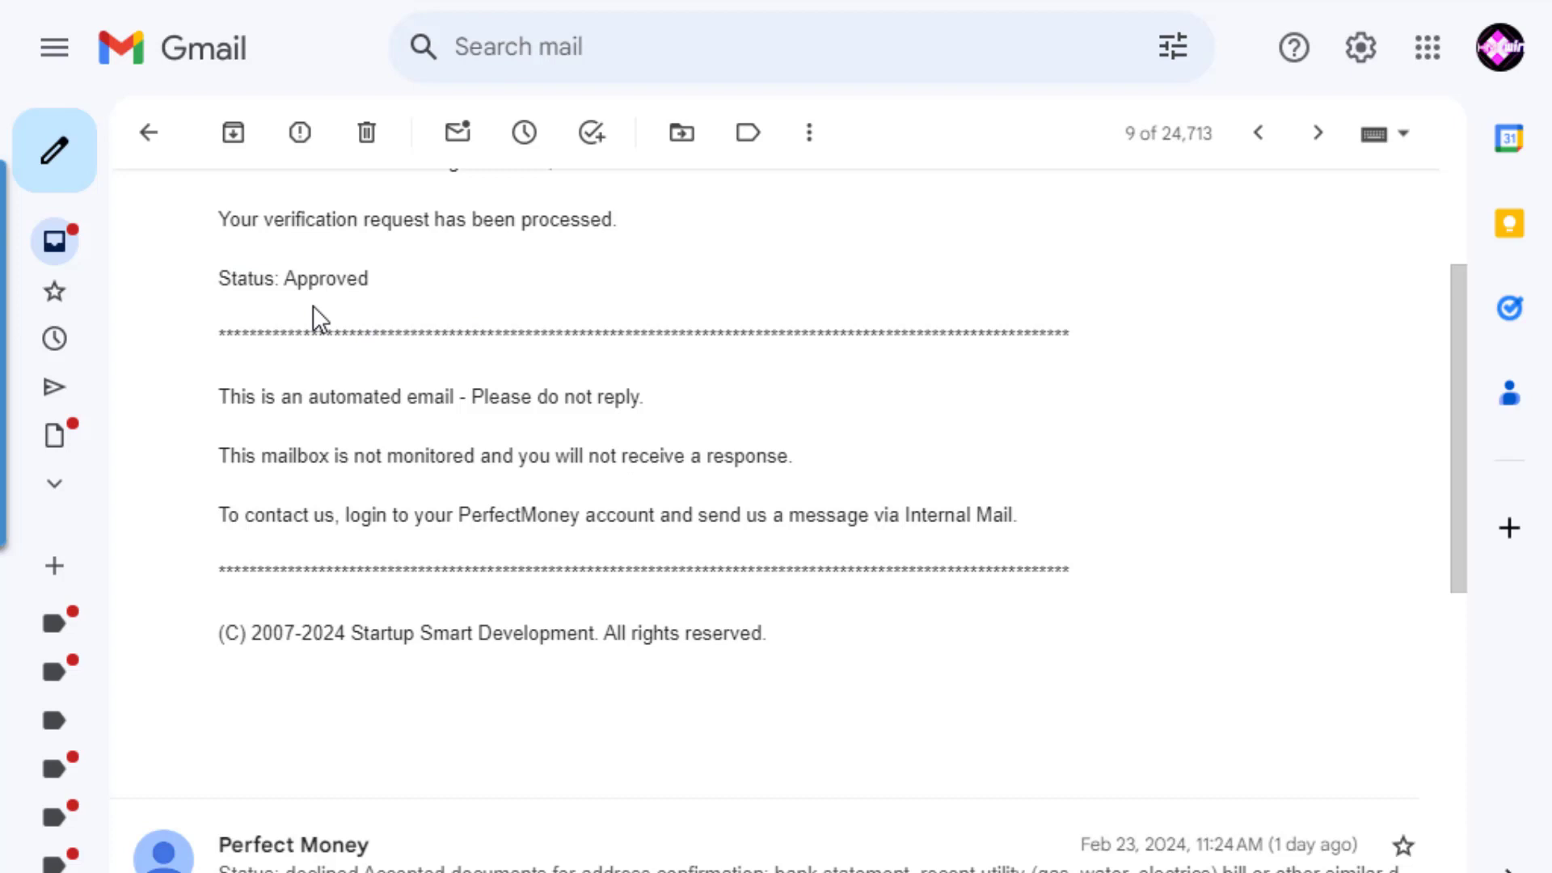
pyautogui.click(1402, 872)
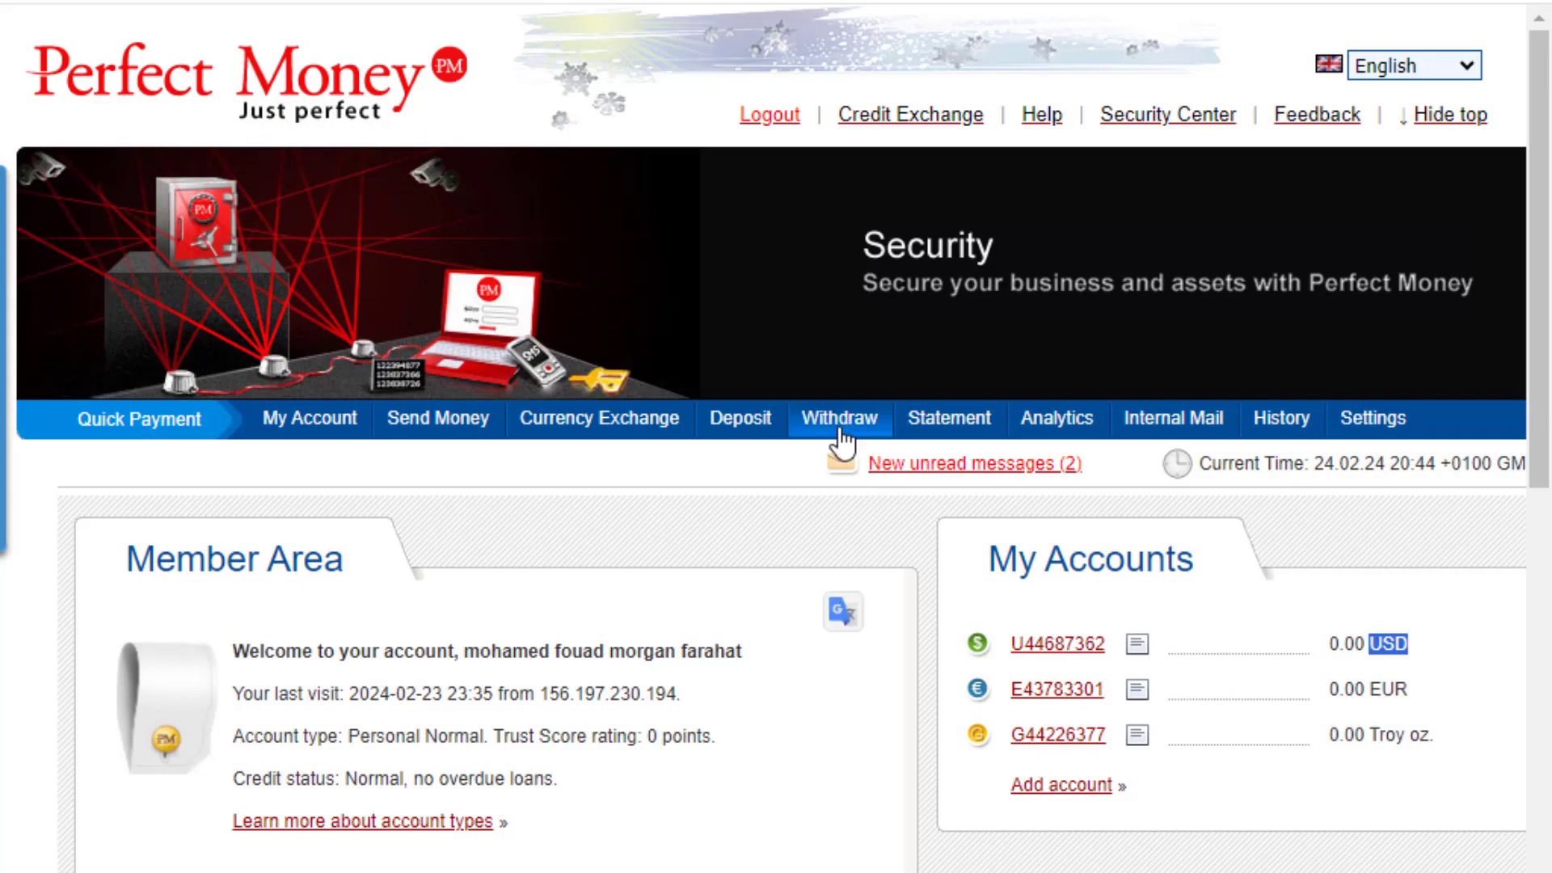
# Open the Perfect Money withdrawal page and review the available ways to withdraw funds.
pyautogui.scroll(-3, 894, 559)
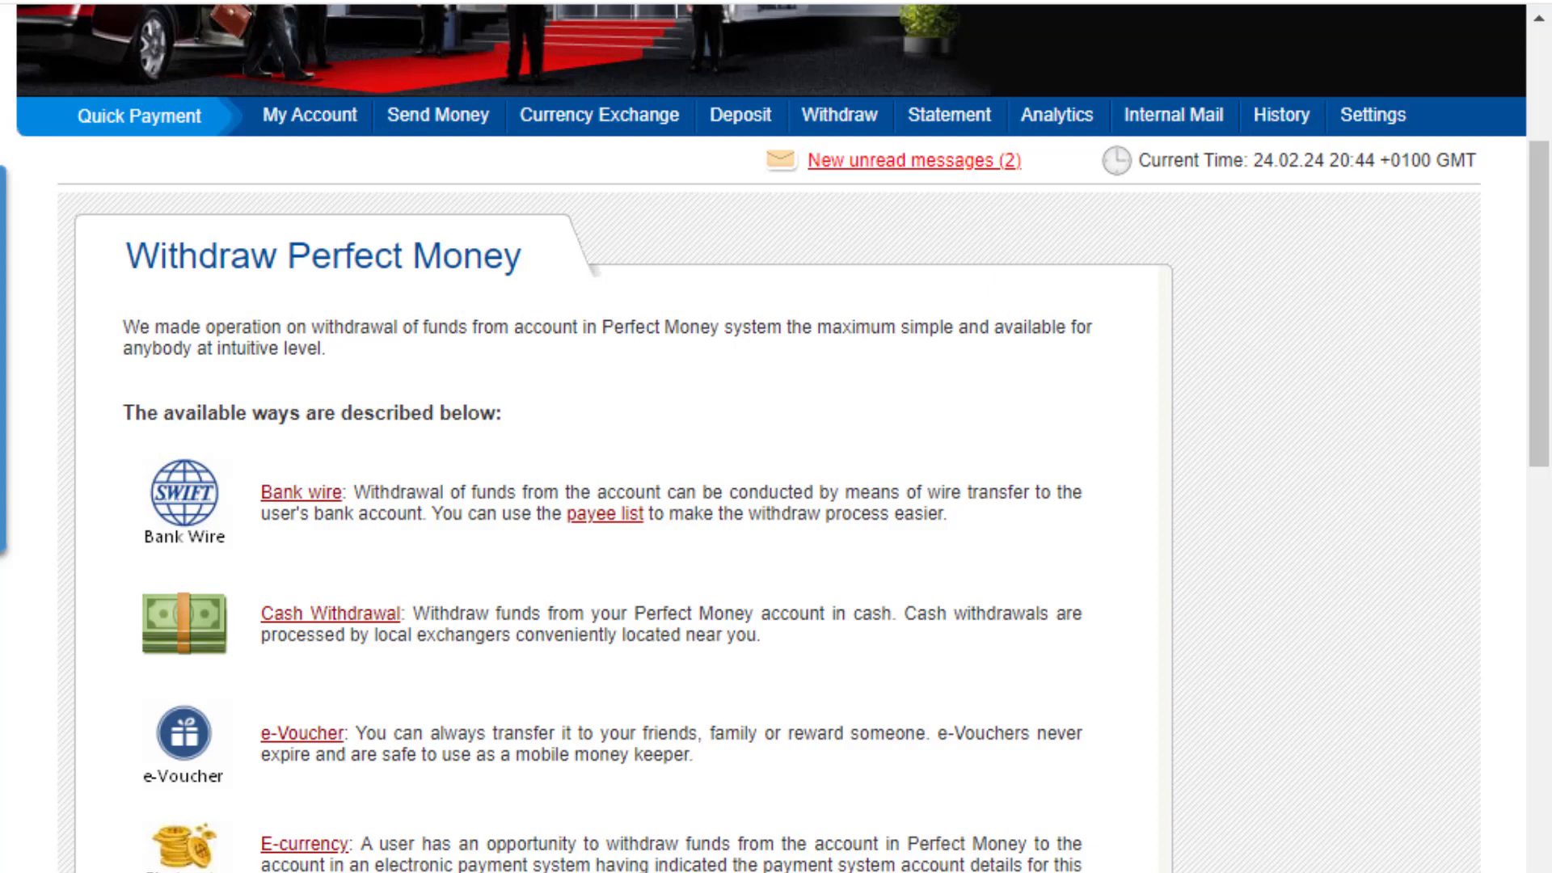
pyautogui.click(1482, 779)
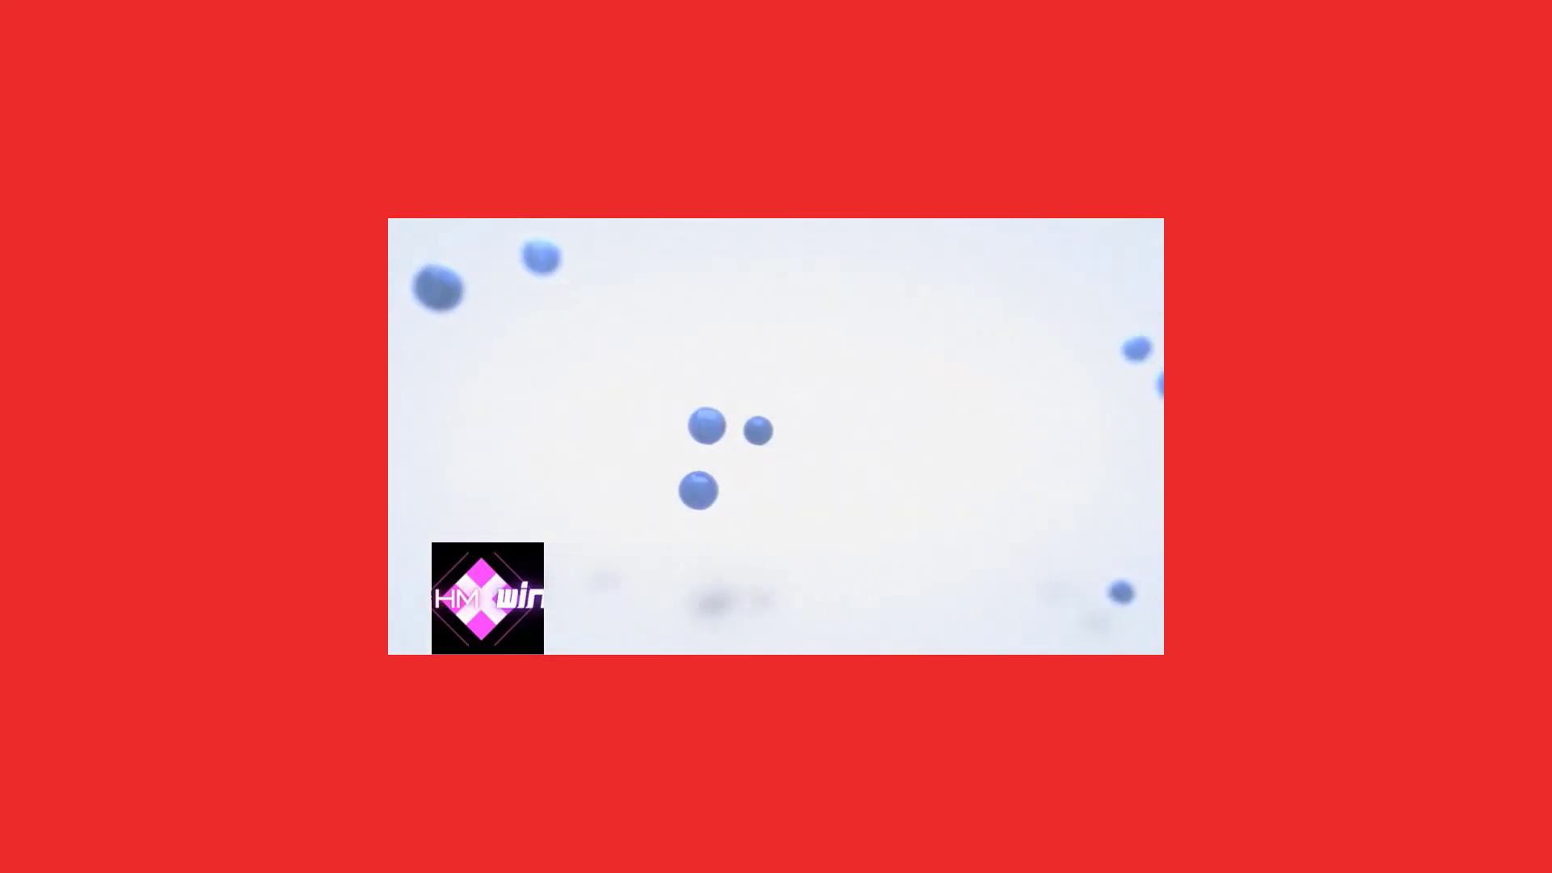